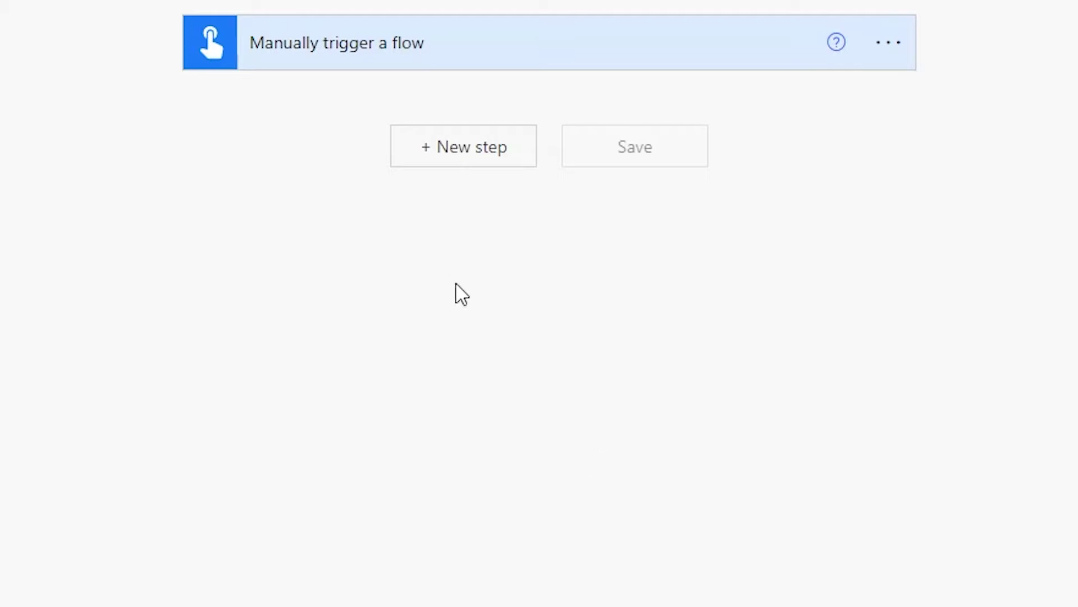
- Add a new step below the manual trigger
{"action": "left_click", "coordinate": [425, 154]}
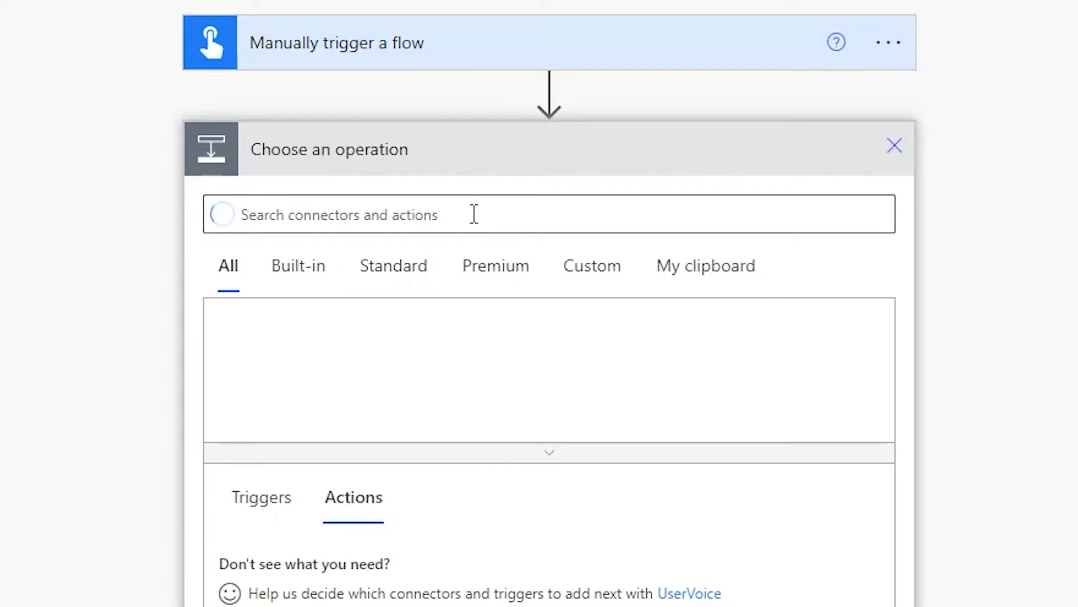
- Add a 'Send an HTTP request to SharePoint' action targeting Test Site with method GET
{"action": "left_click", "coordinate": [474, 212]}
{"action": "type", "text": "send an "}
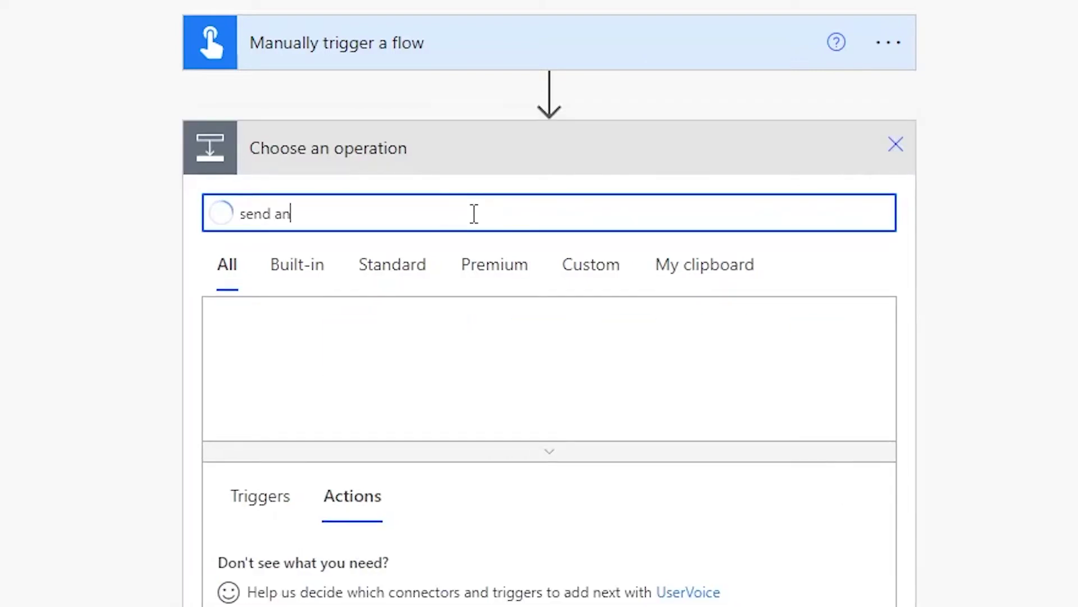
{"action": "type", "text": "htt"}
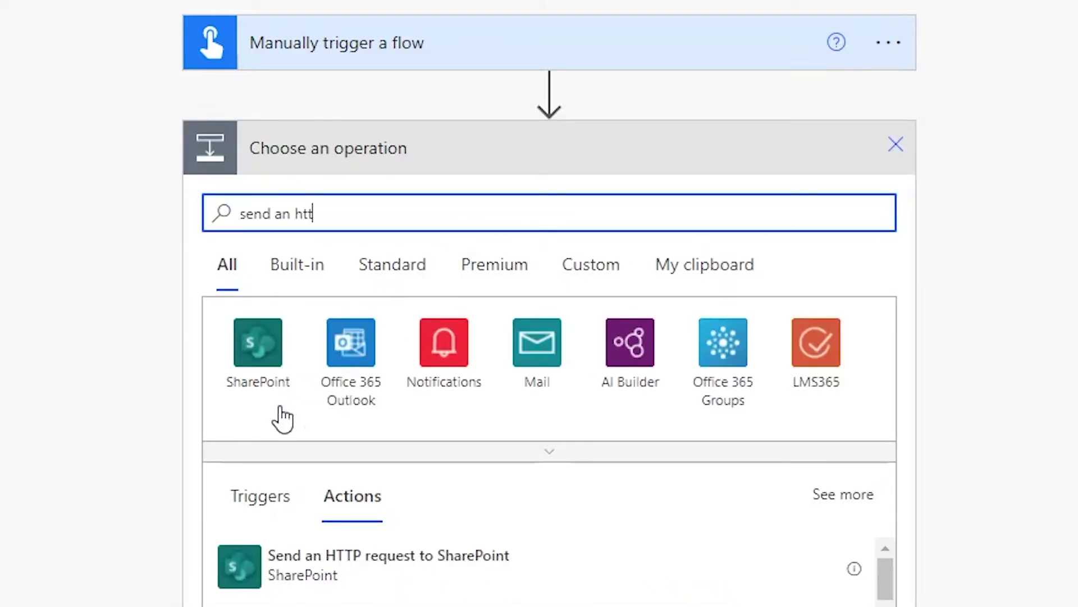
{"action": "left_click", "coordinate": [332, 565]}
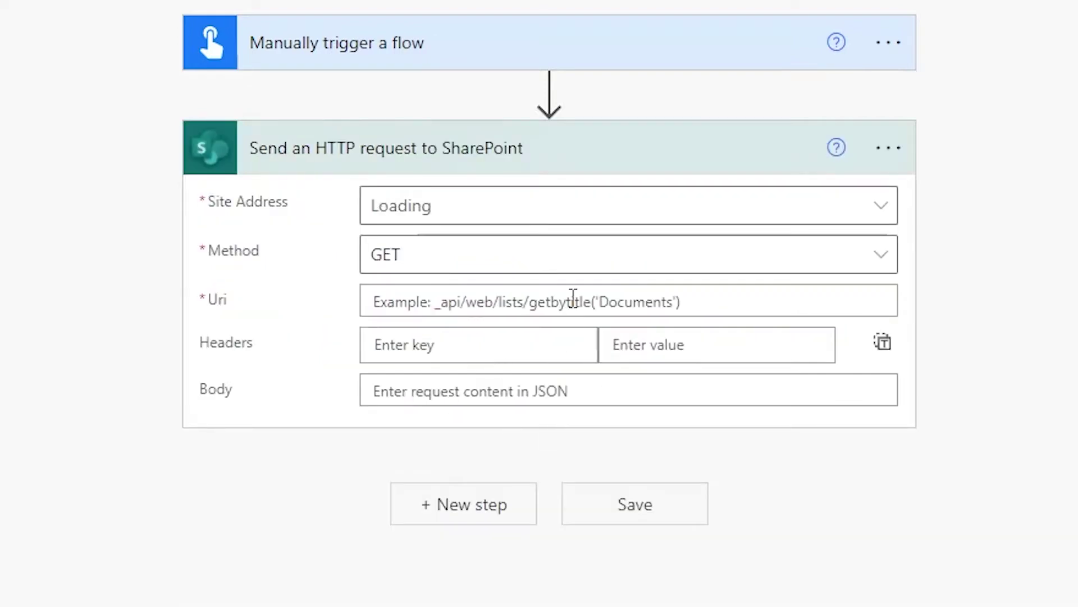
{"action": "left_click", "coordinate": [597, 217]}
{"action": "left_click", "coordinate": [618, 597]}
{"action": "left_click", "coordinate": [524, 260]}
{"action": "left_click", "coordinate": [526, 260]}
- Enter the Uri _api/web/lists/getbytitle('KickOffs')/fields
{"action": "left_click", "coordinate": [529, 308]}
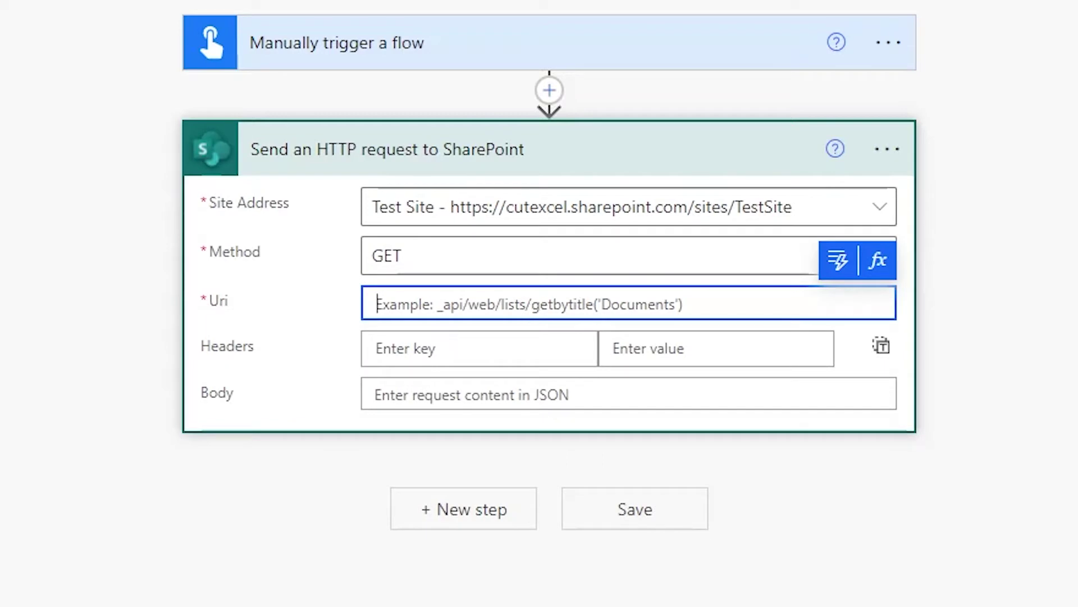
{"action": "left_click", "coordinate": [827, 293]}
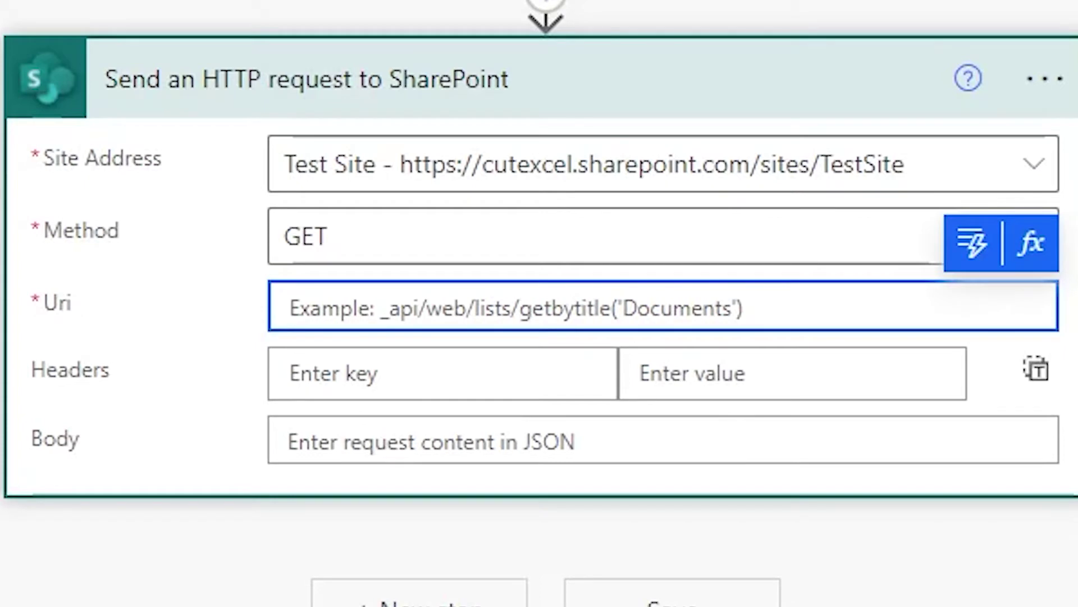
{"action": "type", "text": "_api/web/lists/getbytitle("}
{"action": "left_click", "coordinate": [462, 308]}
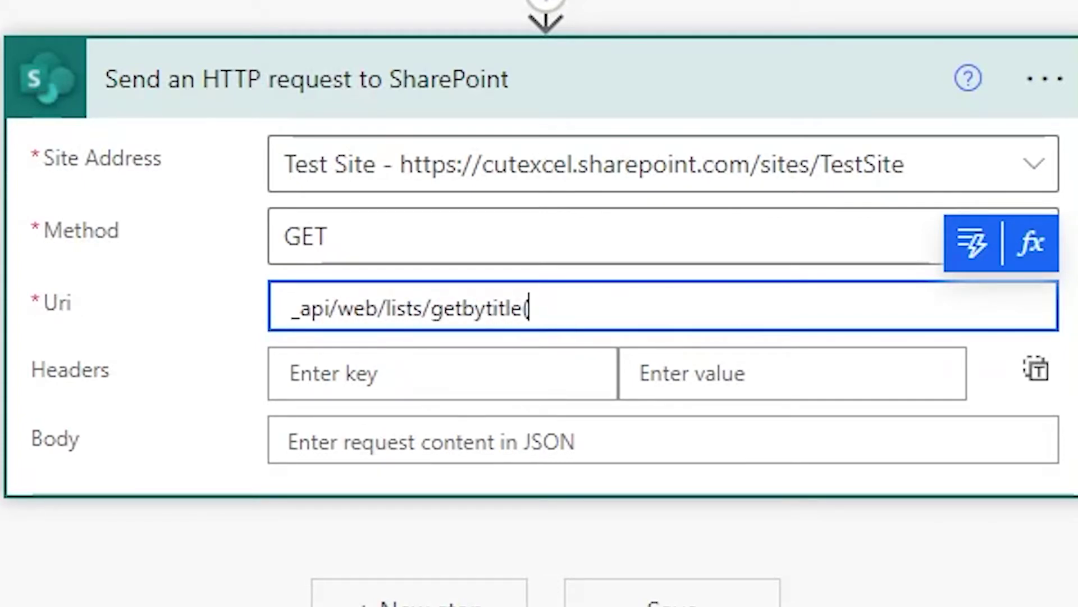
{"action": "type", "text": "KickOffs')/fi"}
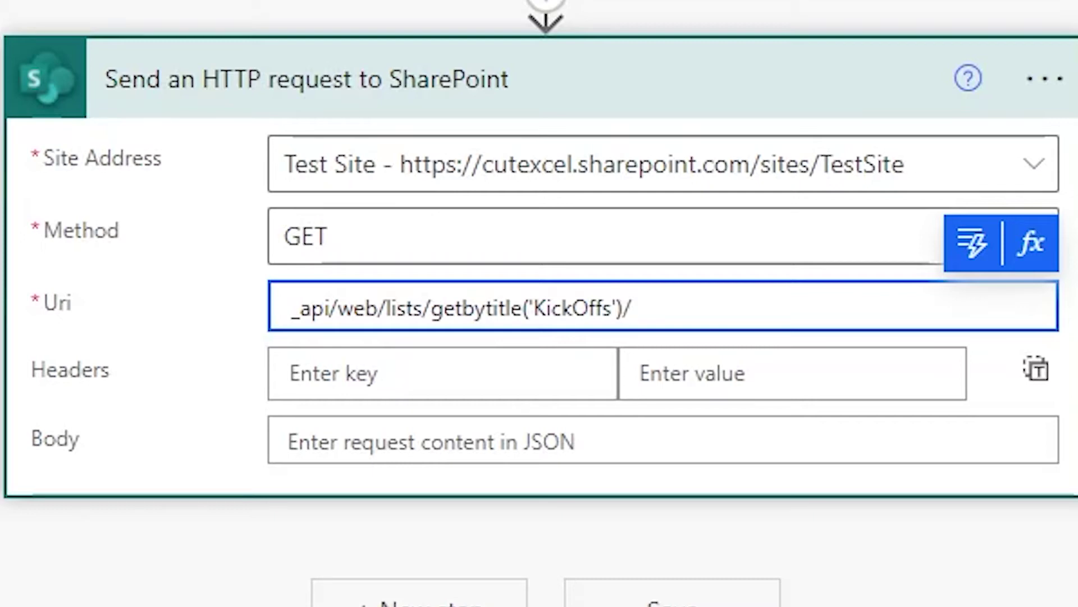
{"action": "type", "text": "elds"}
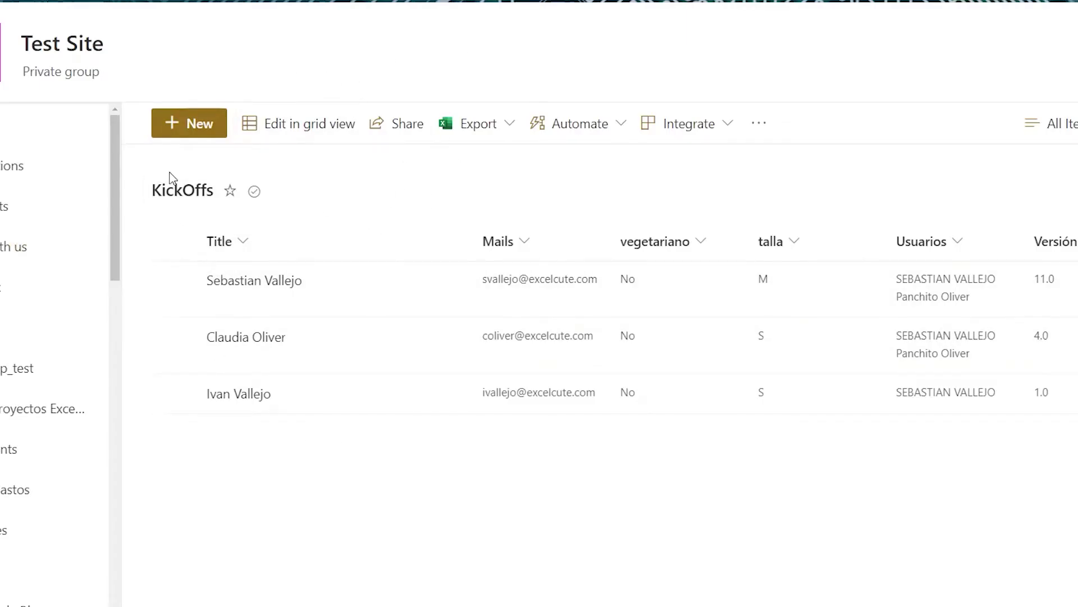
- Start a new KickOffs item and leave Title and Usuarios empty to reveal their required errors
{"action": "left_click", "coordinate": [171, 128]}
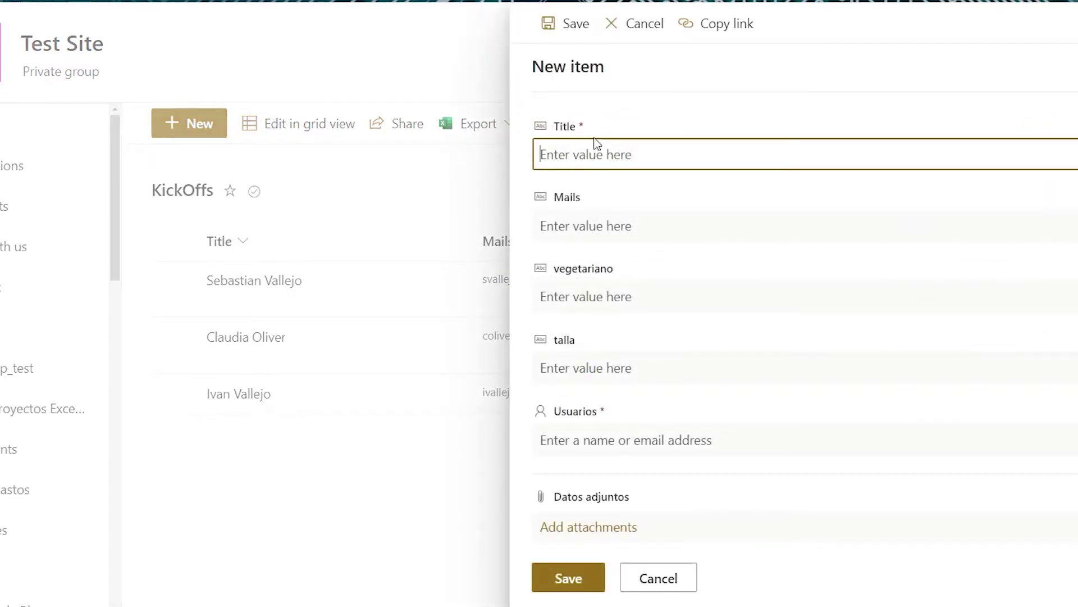
{"action": "left_click", "coordinate": [604, 224]}
{"action": "left_click", "coordinate": [650, 455]}
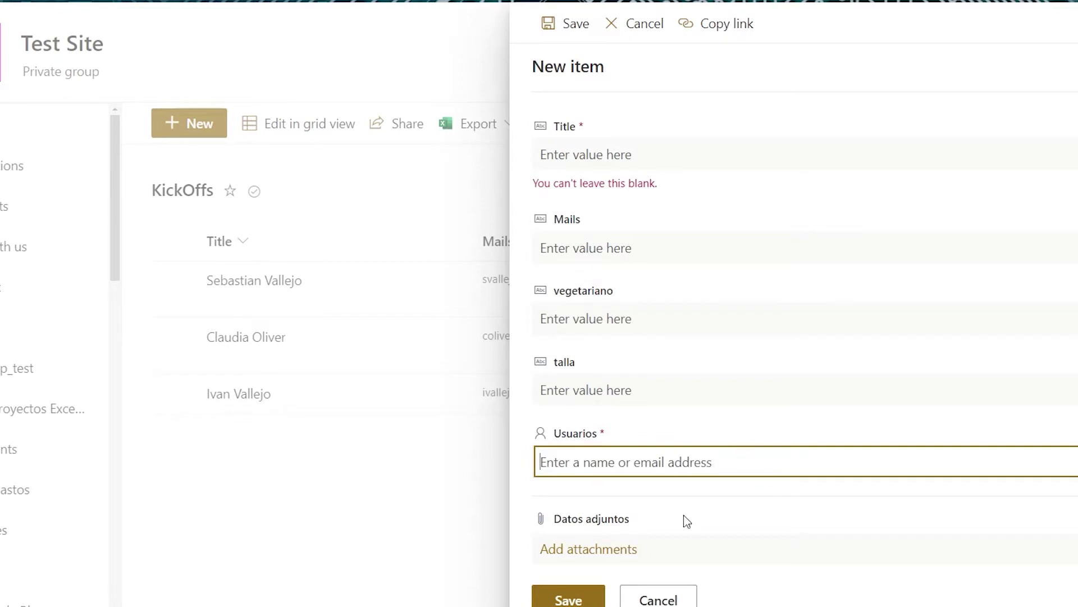
{"action": "left_click", "coordinate": [615, 518]}
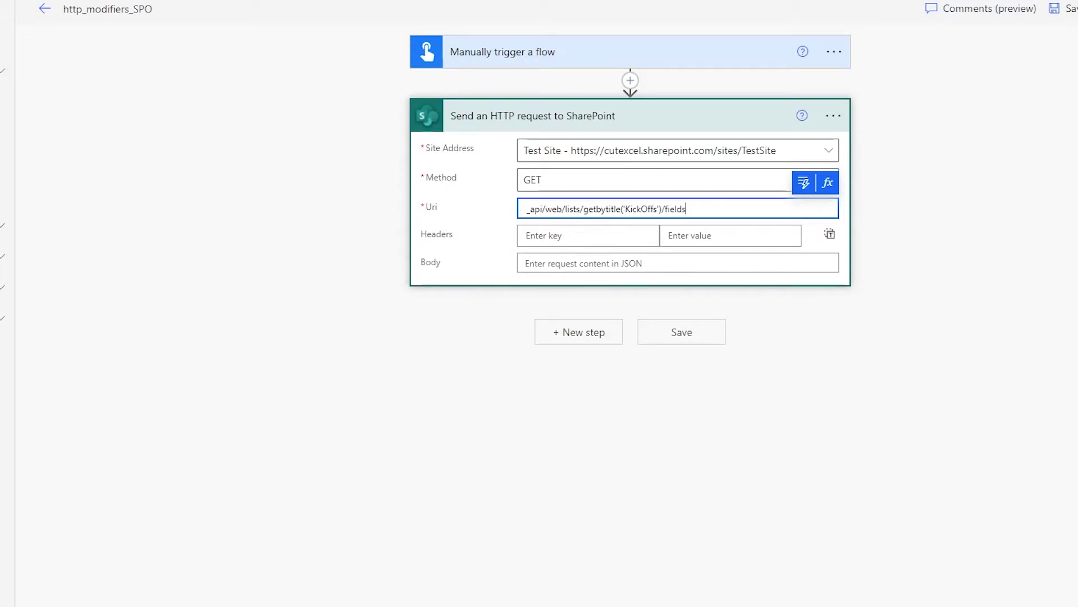
- Add an Initialize variable action from the built-in Variables connector
{"action": "left_click", "coordinate": [579, 331]}
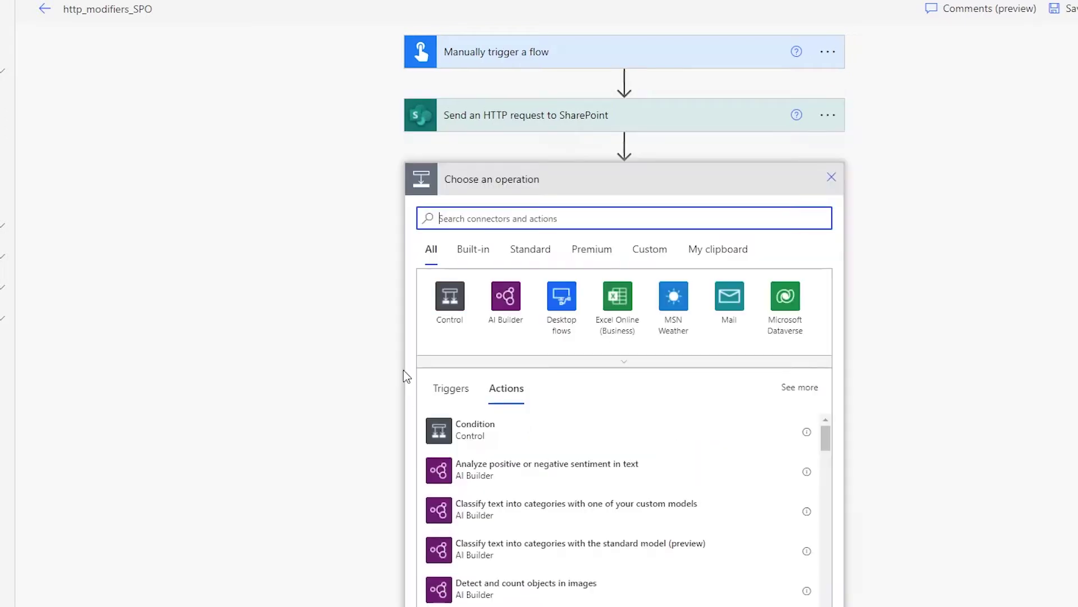
{"action": "left_click", "coordinate": [485, 253]}
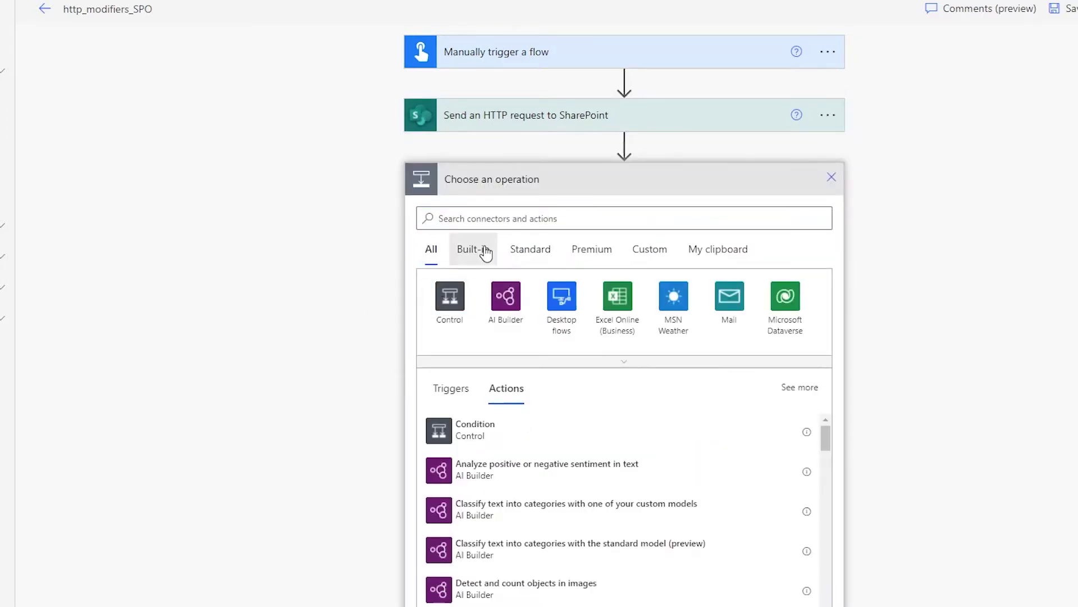
{"action": "left_click", "coordinate": [486, 253]}
{"action": "left_click", "coordinate": [650, 362]}
{"action": "left_click", "coordinate": [681, 371]}
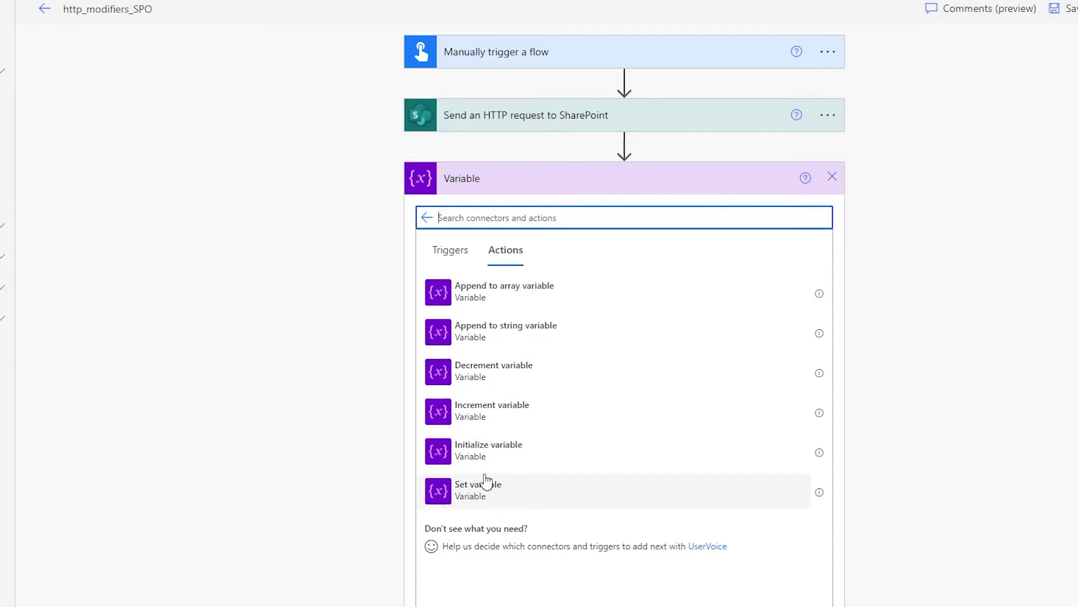
{"action": "left_click", "coordinate": [480, 450]}
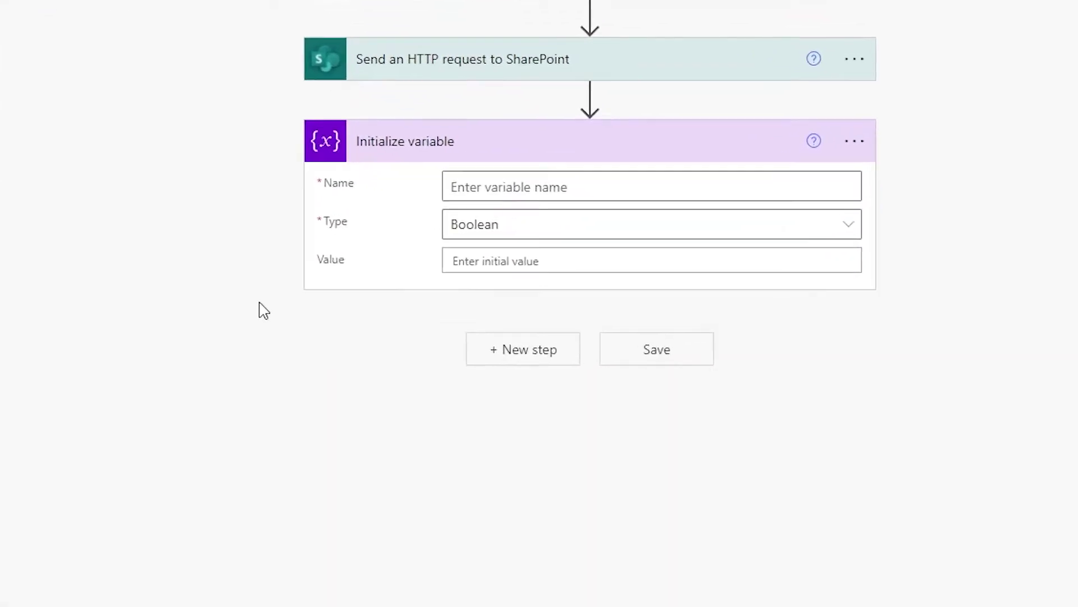
- Name the variable bodyHttp and set its type to Array
{"action": "left_click", "coordinate": [445, 152]}
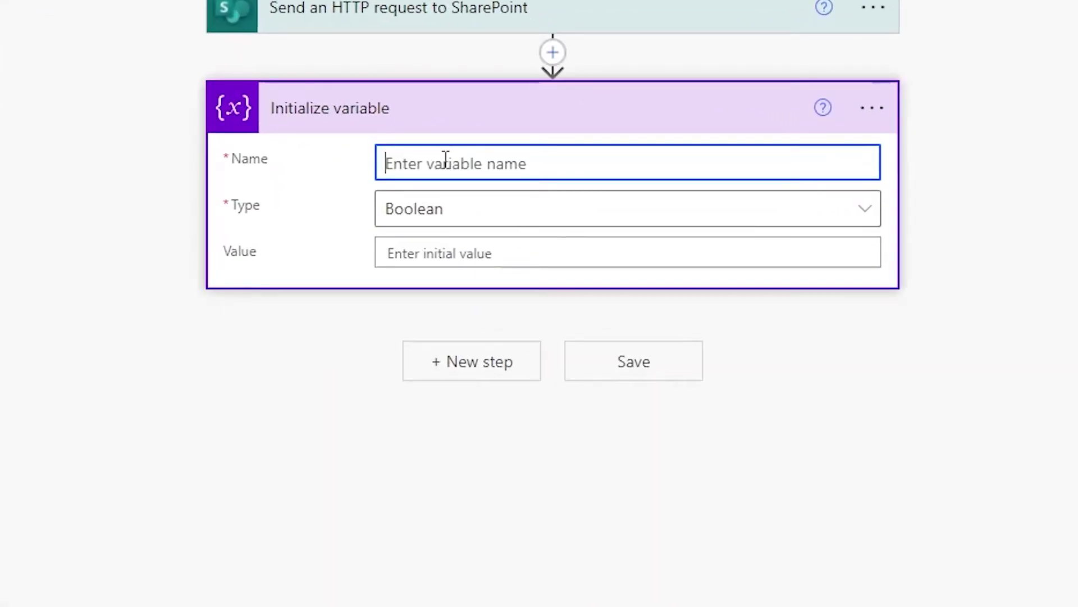
{"action": "type", "text": "bodyHttp"}
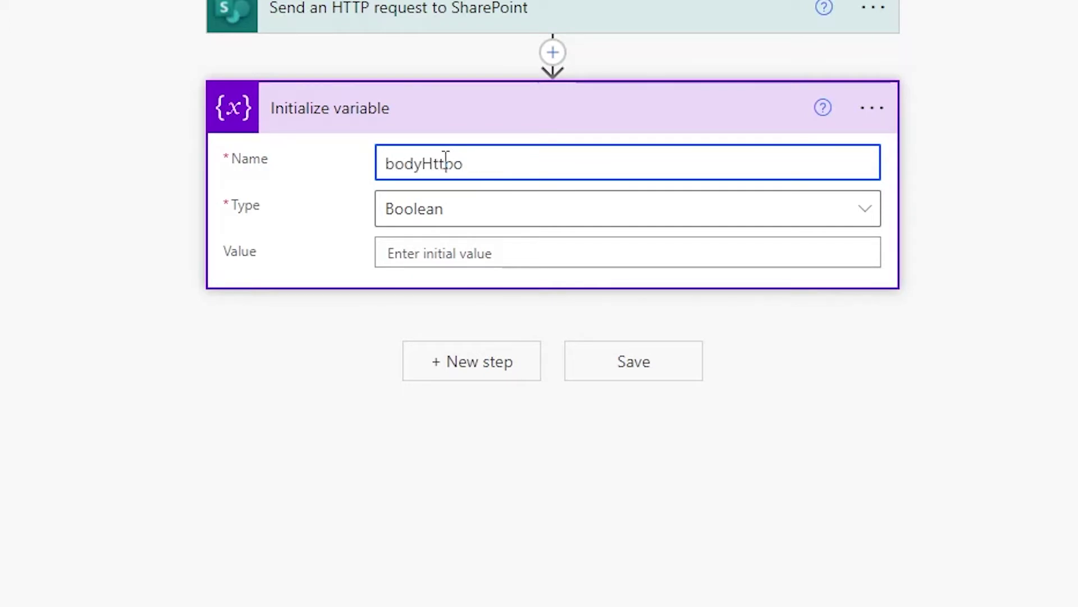
{"action": "left_click", "coordinate": [499, 225]}
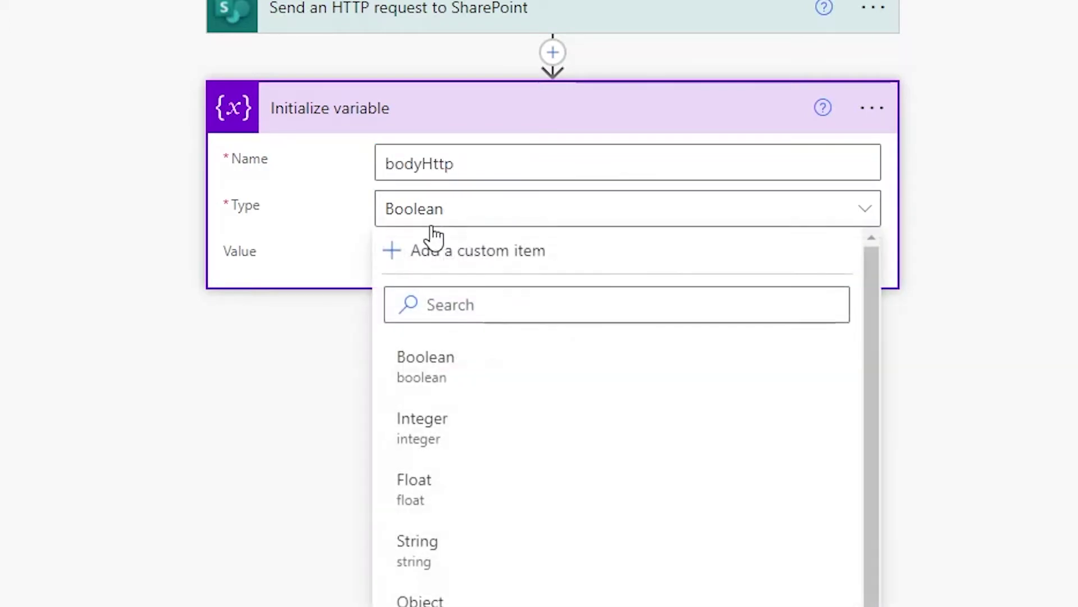
{"action": "scroll", "coordinate": [494, 528], "scroll_direction": "down", "scroll_amount": 2}
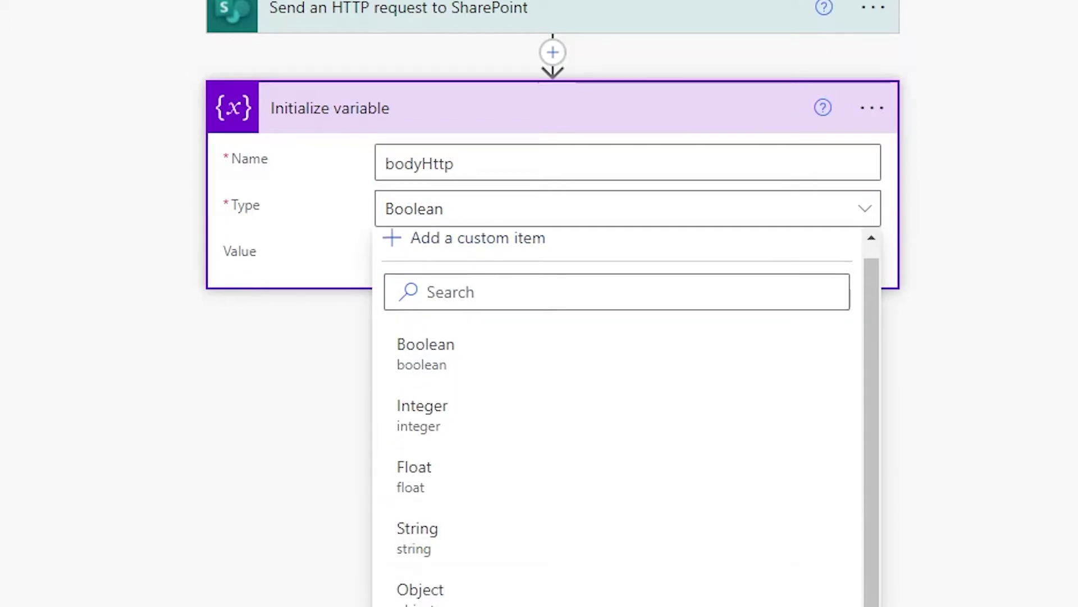
{"action": "left_click", "coordinate": [494, 562]}
- Set its value to the expression body('Send_an_HTTP_request_to_SharePoint')['d']['results']
{"action": "left_click", "coordinate": [522, 250]}
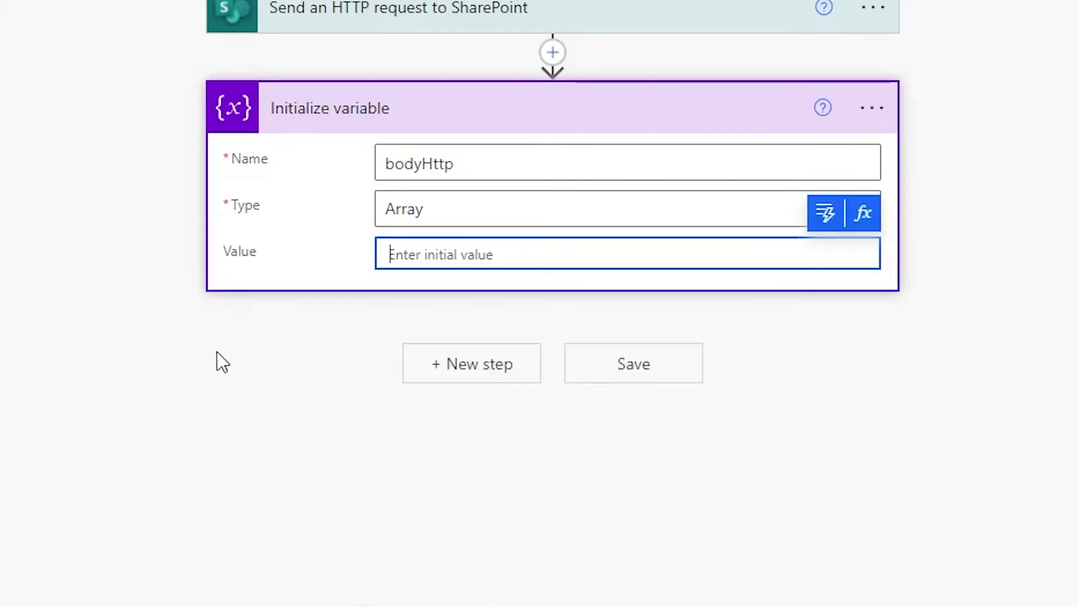
{"action": "left_click", "coordinate": [863, 214]}
{"action": "type", "text": "body('Send_an_HTTP_request_to_SharePoint')"}
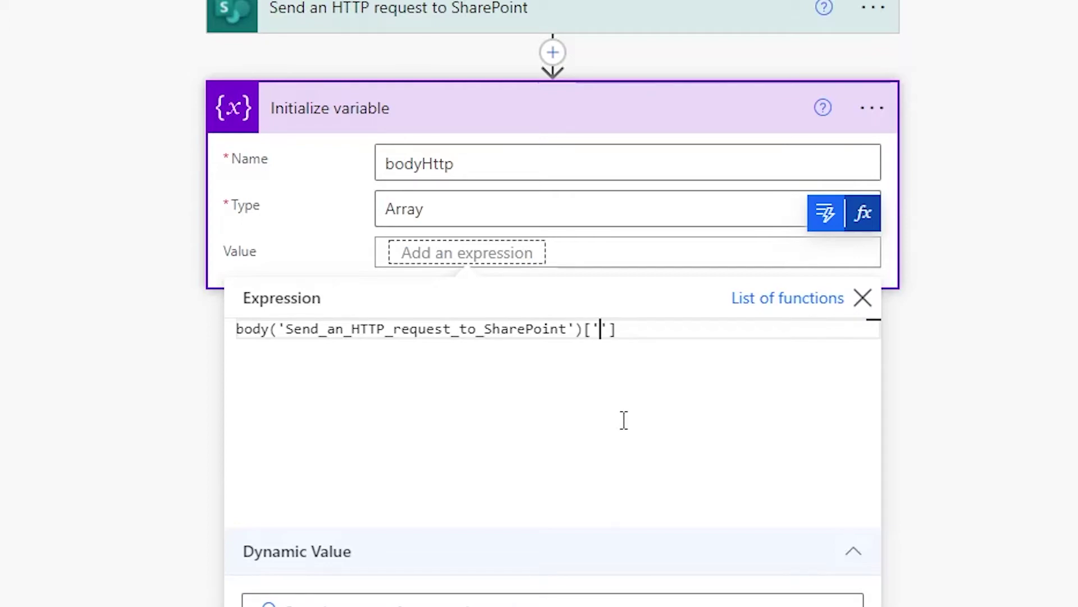
{"action": "type", "text": "d"}
{"action": "type", "text": "'results"}
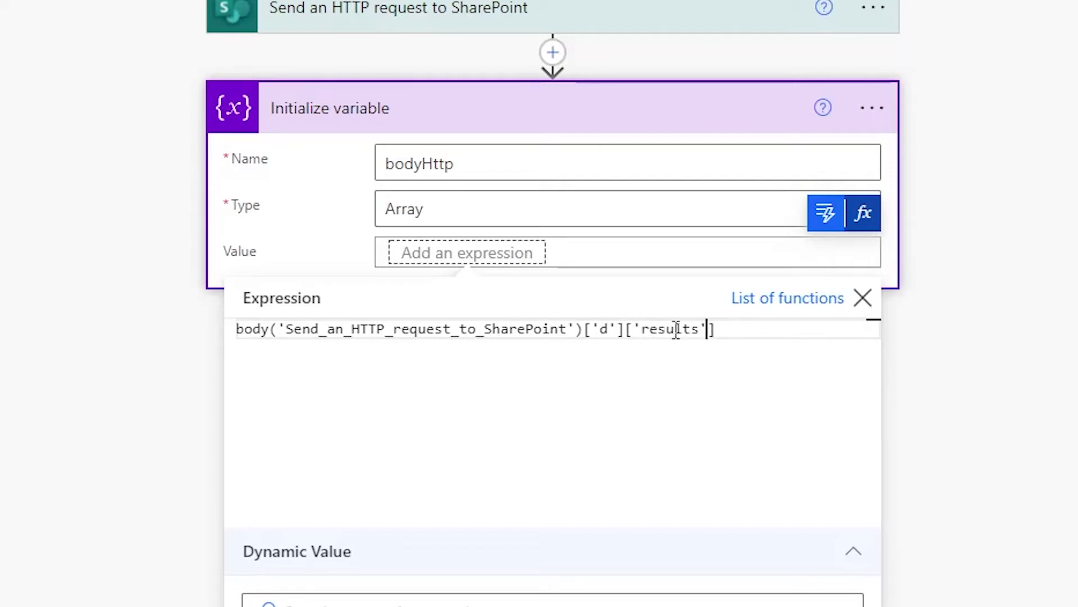
{"action": "left_click", "coordinate": [610, 328]}
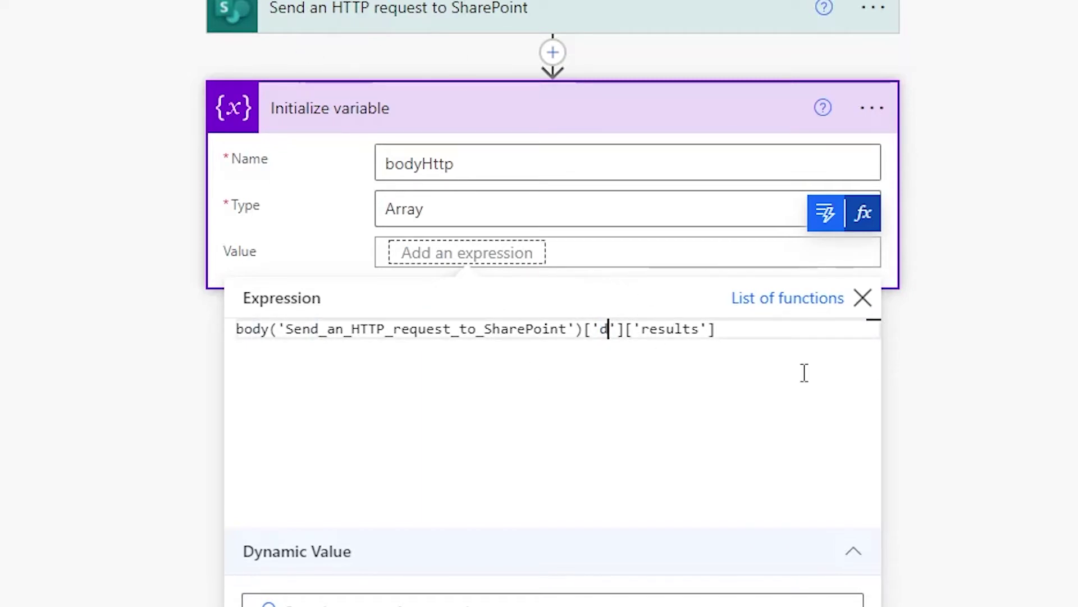
{"action": "left_click_drag", "start_coordinate": [749, 349], "coordinate": [239, 332]}
{"action": "left_click", "coordinate": [375, 335]}
{"action": "left_click", "coordinate": [785, 337]}
{"action": "left_click_drag", "start_coordinate": [785, 337], "coordinate": [175, 373]}
{"action": "left_click", "coordinate": [248, 354]}
{"action": "left_click", "coordinate": [864, 299]}
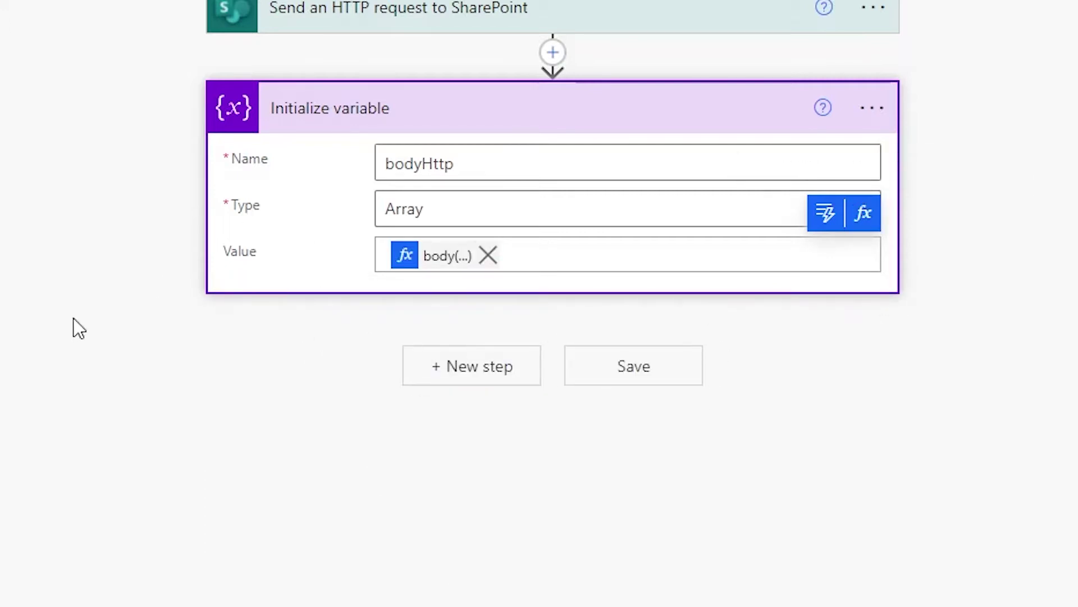
{"action": "left_click", "coordinate": [443, 369]}
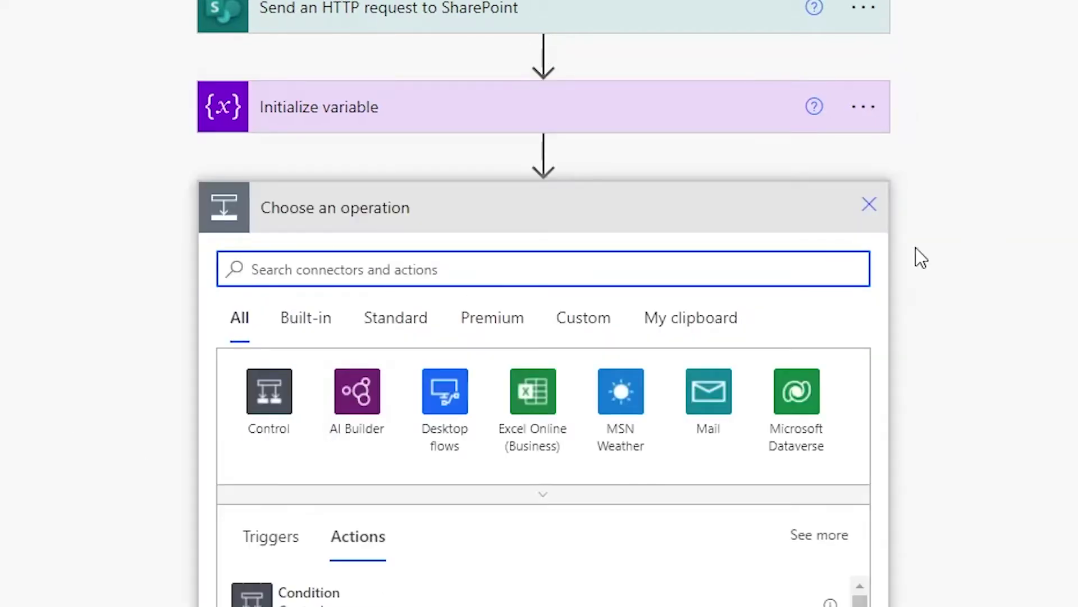
- Add a Filter array step that filters the bodyHttp variable
{"action": "left_click", "coordinate": [307, 325]}
{"action": "left_click", "coordinate": [450, 430]}
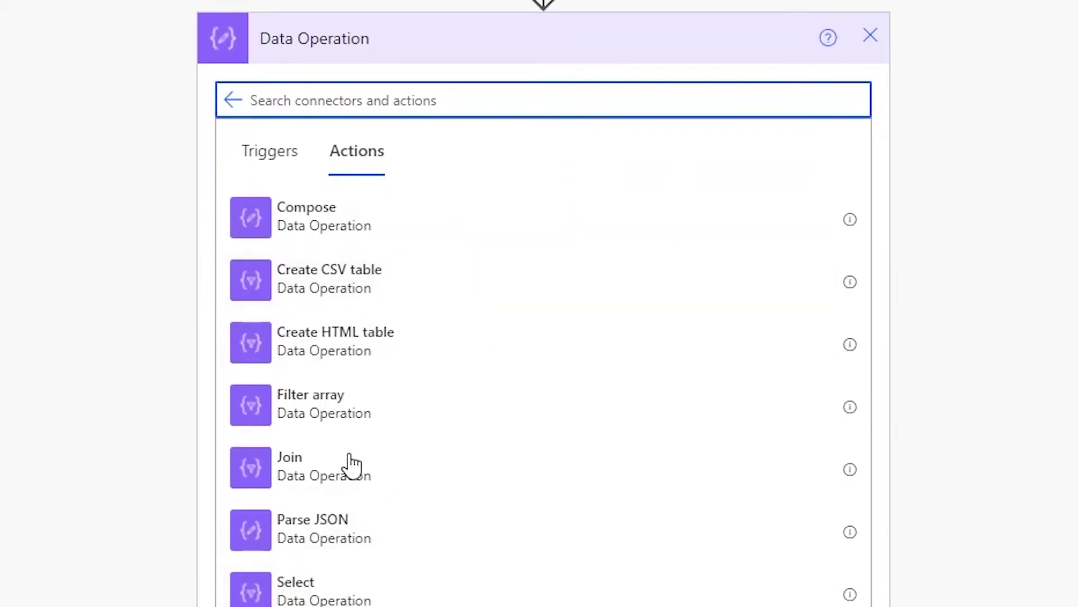
{"action": "left_click", "coordinate": [353, 424]}
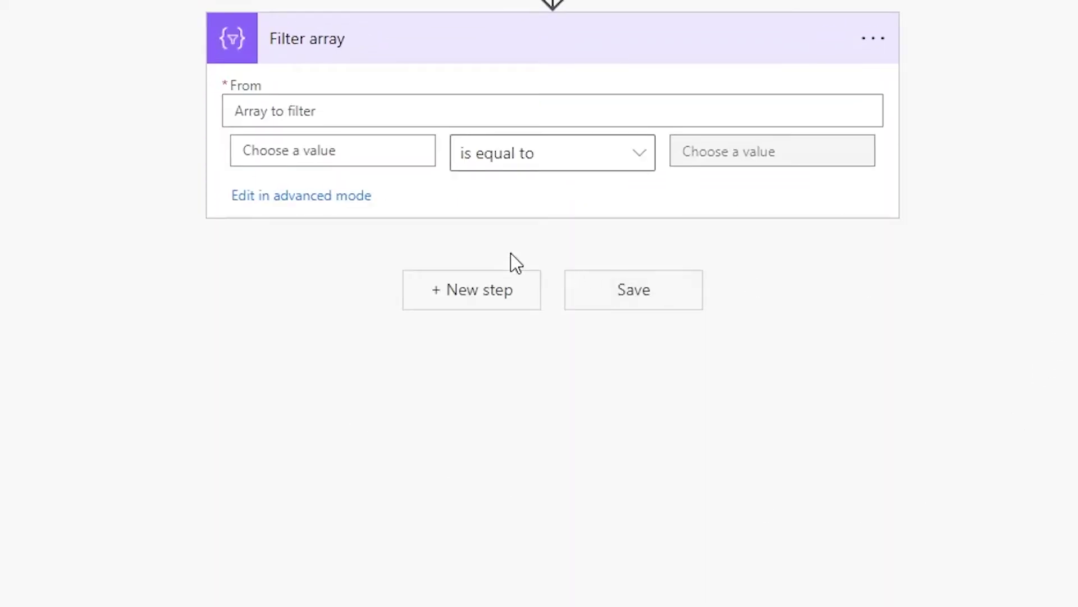
{"action": "left_click", "coordinate": [384, 118]}
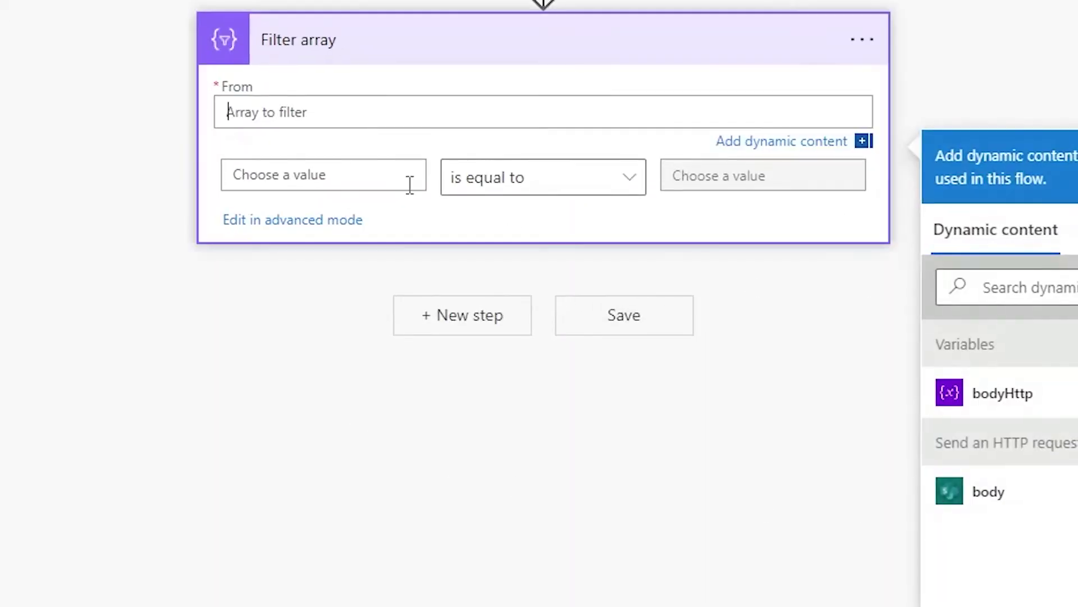
{"action": "left_click", "coordinate": [1039, 426]}
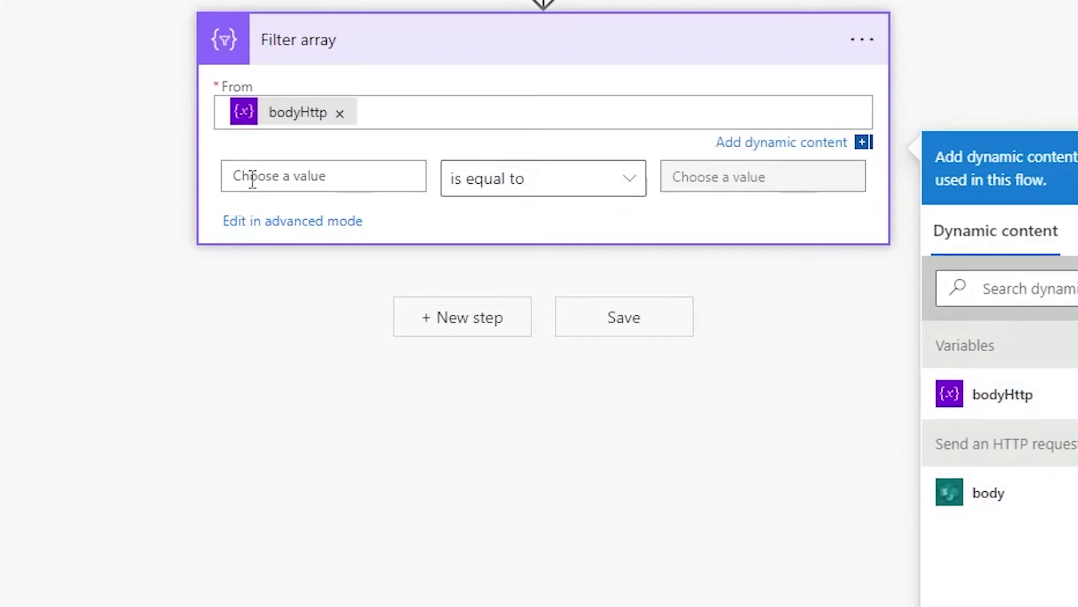
- Set the filter condition to item()?['Title'] is equal to 'Datos adjuntos'
{"action": "left_click", "coordinate": [250, 176]}
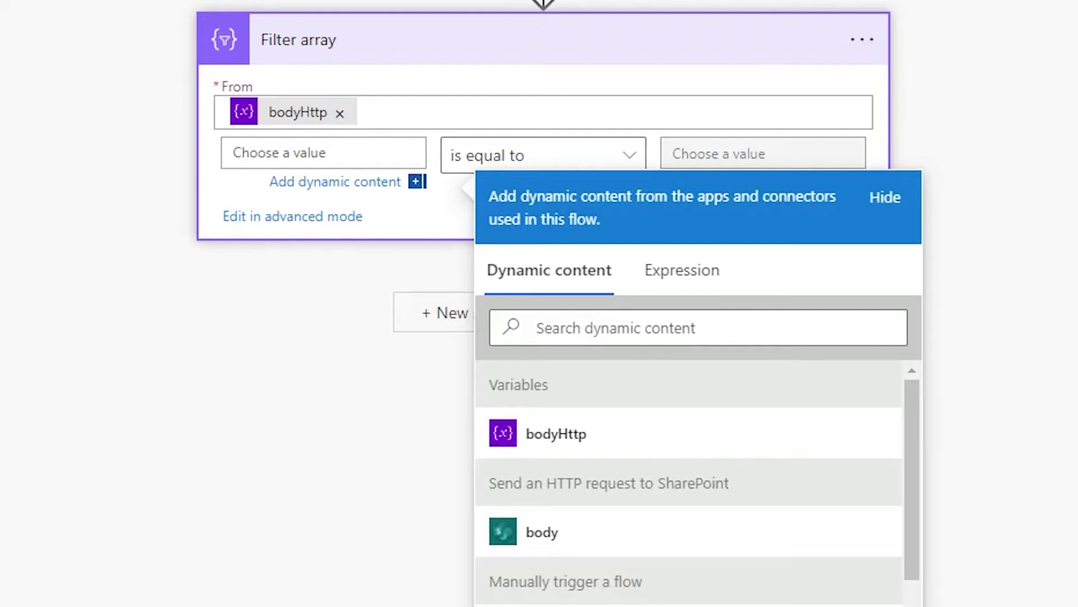
{"action": "left_click", "coordinate": [713, 281]}
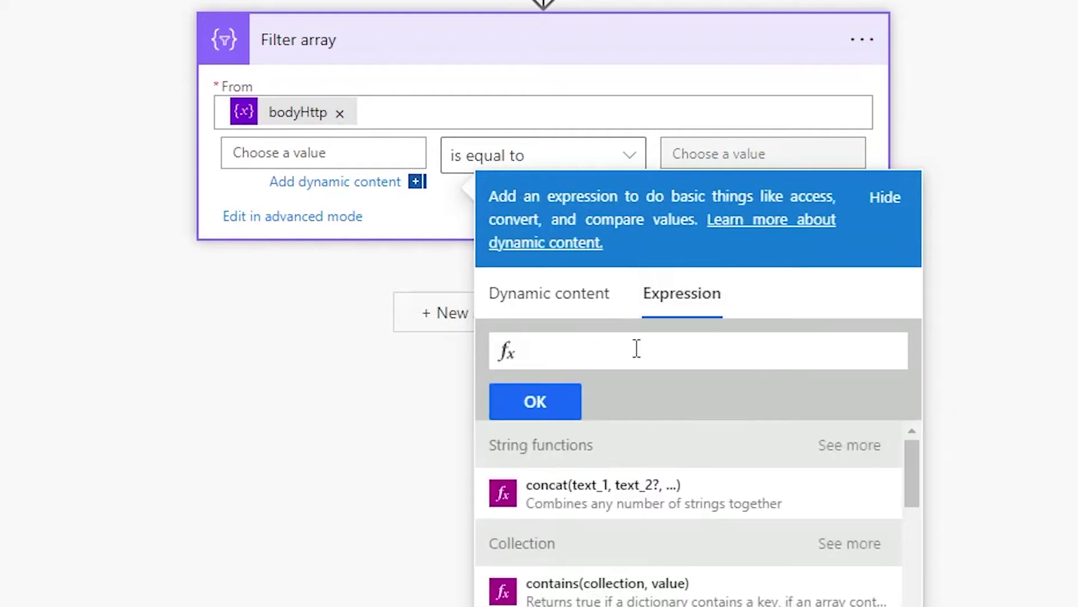
{"action": "type", "text": "it"}
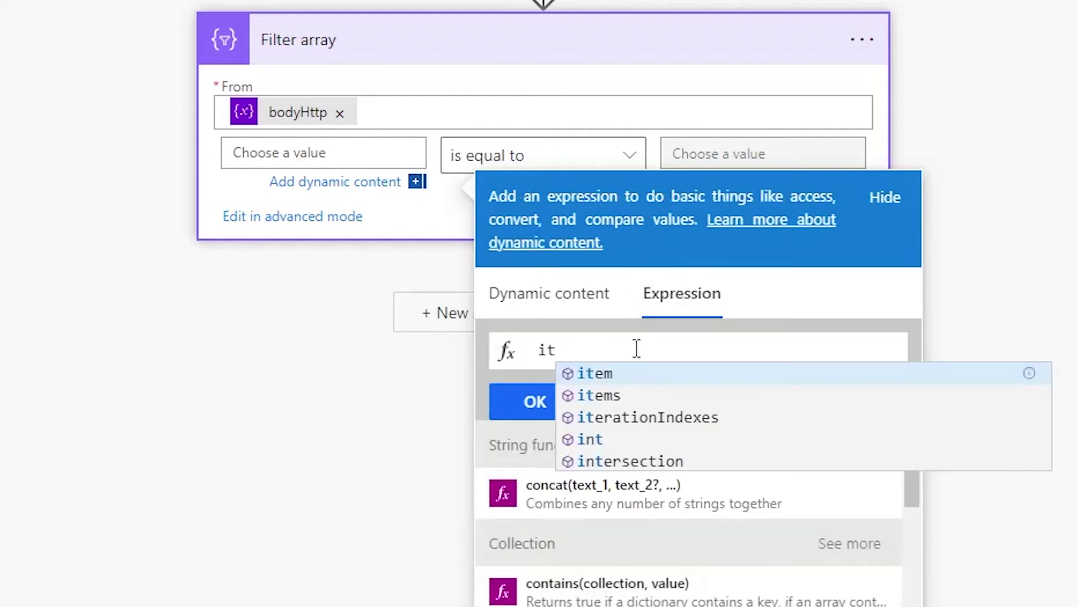
{"action": "type", "text": "em()?"}
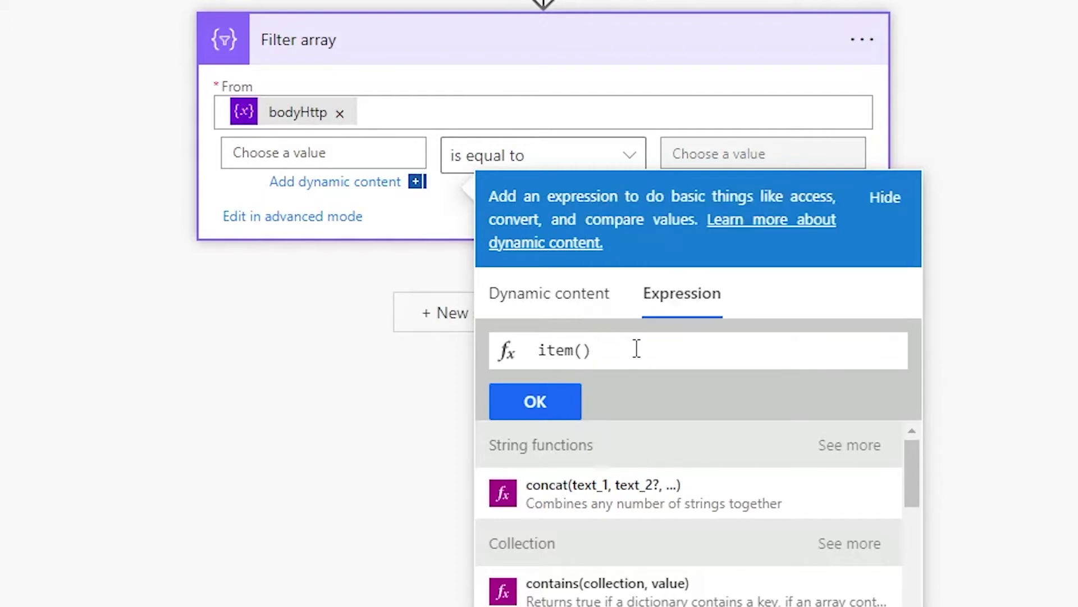
{"action": "type", "text": "['Title"}
{"action": "left_click", "coordinate": [547, 394]}
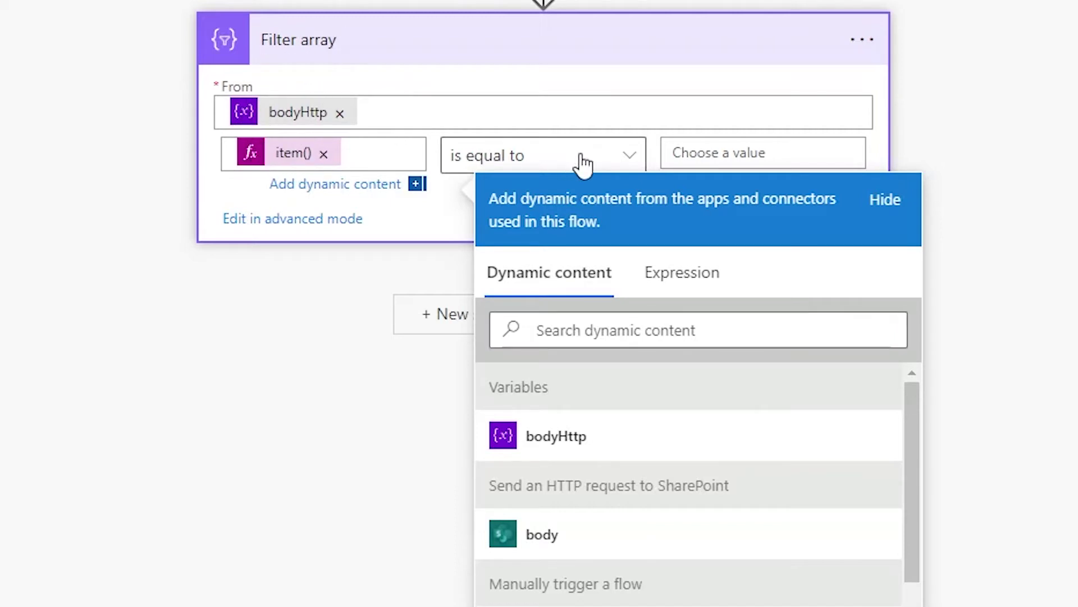
{"action": "left_click", "coordinate": [710, 153]}
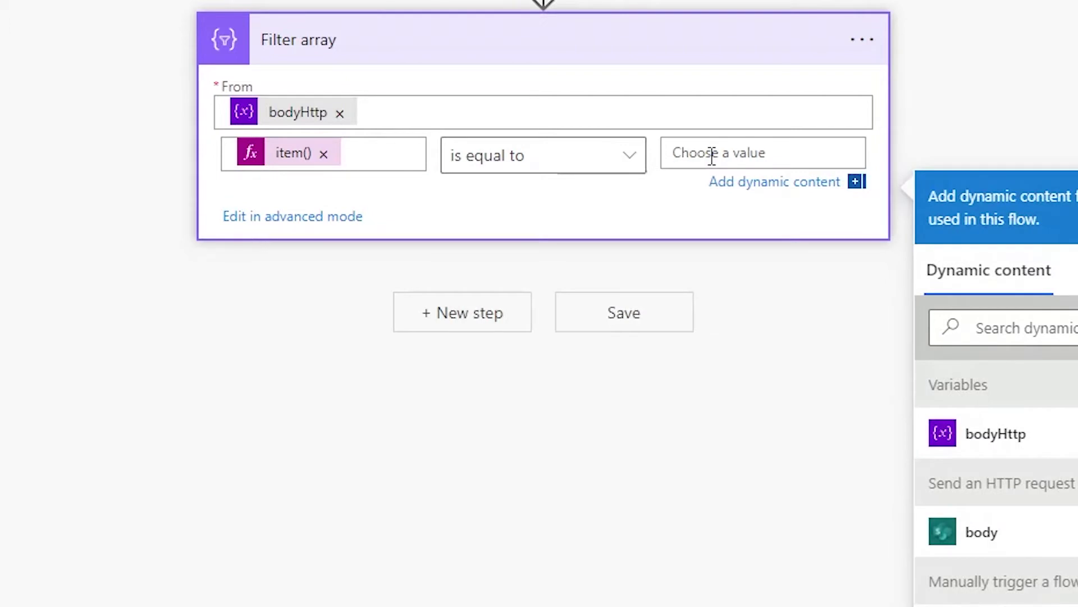
{"action": "type", "text": "Datos ad"}
{"action": "left_click", "coordinate": [42, 238]}
{"action": "scroll", "coordinate": [540, 304], "scroll_direction": "up", "scroll_amount": 3}
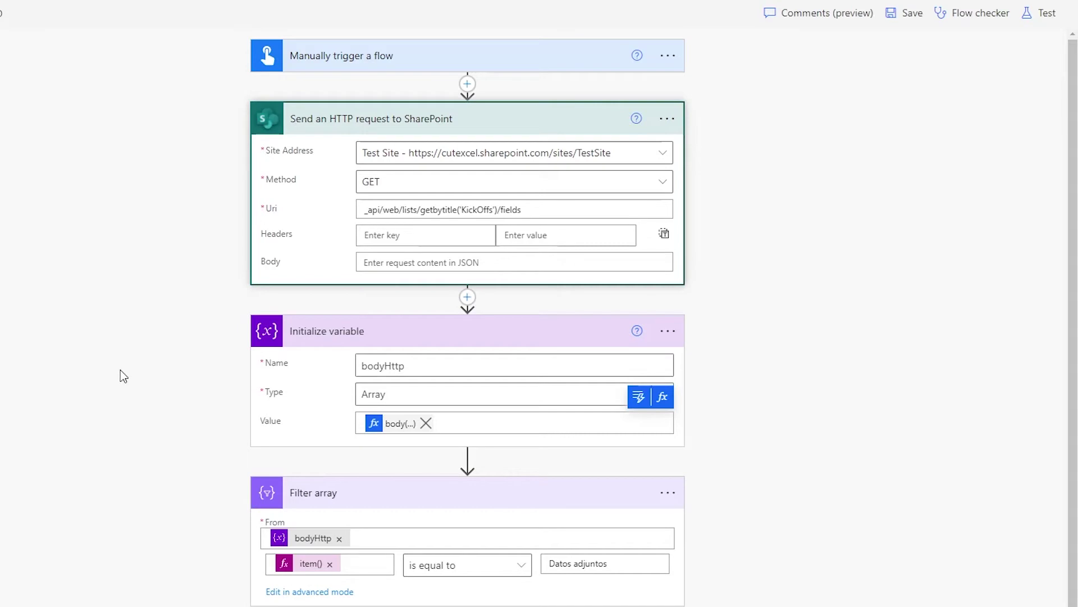
{"action": "scroll", "coordinate": [236, 256], "scroll_direction": "down", "scroll_amount": 1}
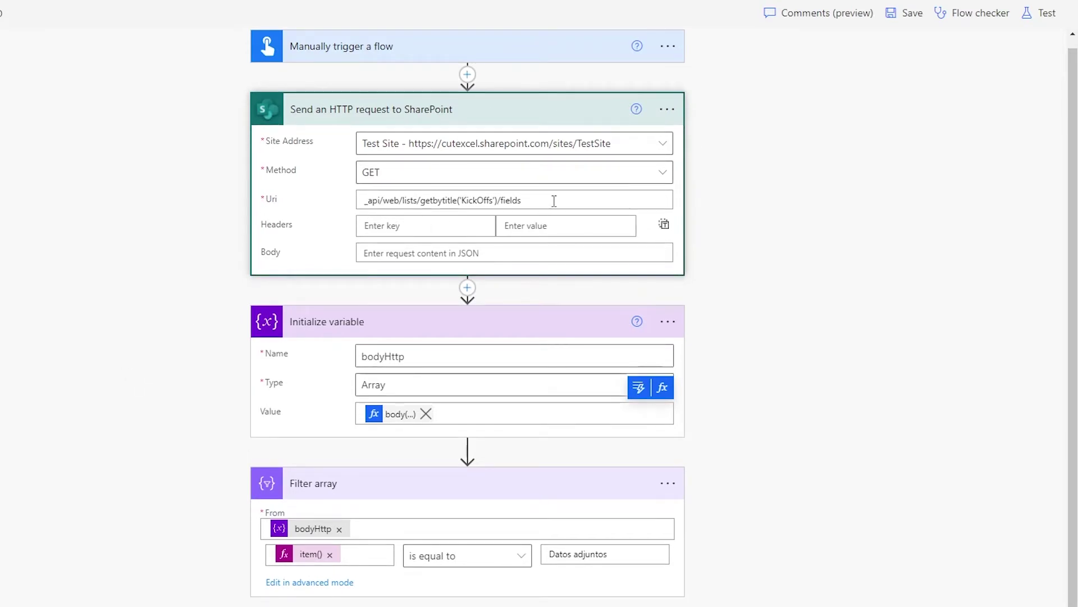
{"action": "left_click_drag", "start_coordinate": [554, 200], "coordinate": [349, 206]}
{"action": "left_click", "coordinate": [383, 425]}
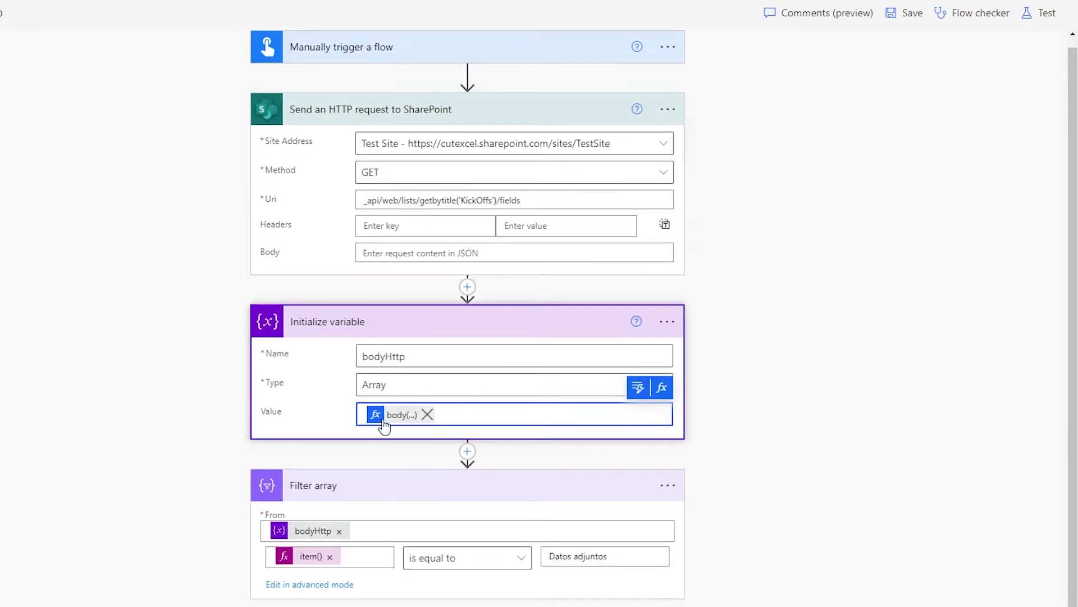
{"action": "left_click", "coordinate": [113, 453]}
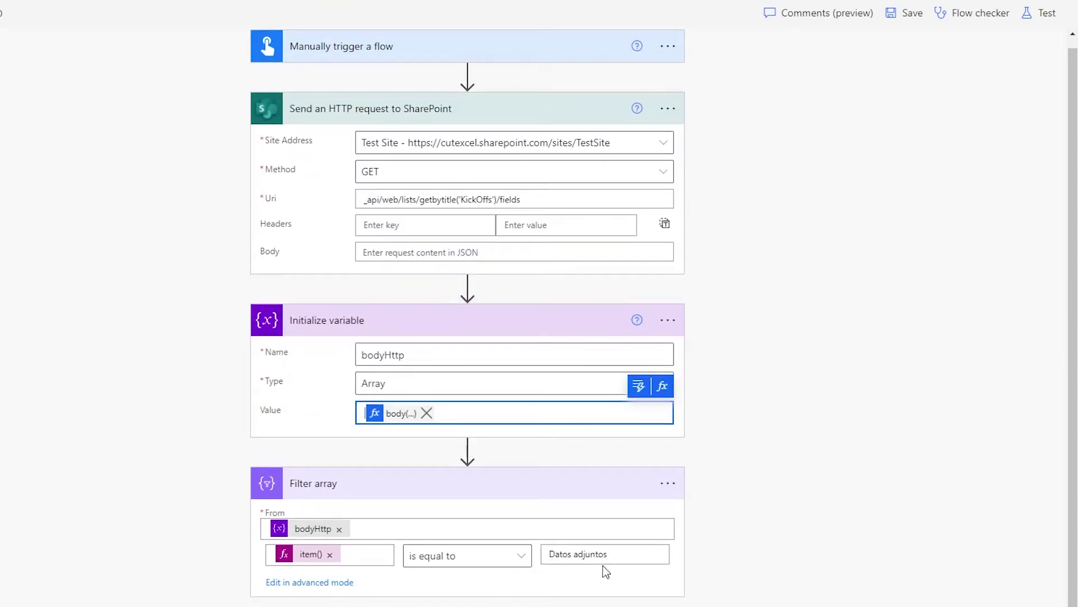
{"action": "left_click_drag", "start_coordinate": [629, 554], "coordinate": [557, 555]}
{"action": "left_click", "coordinate": [786, 449]}
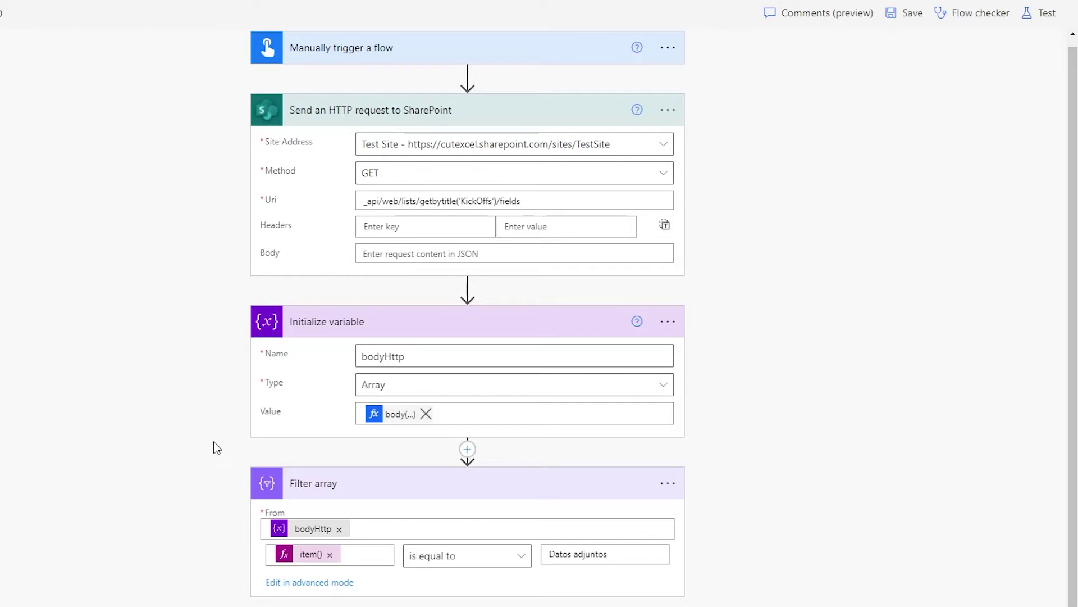
{"action": "left_click", "coordinate": [1042, 13]}
- Run the flow as a manual test and expand the Filter array results
{"action": "left_click", "coordinate": [882, 50]}
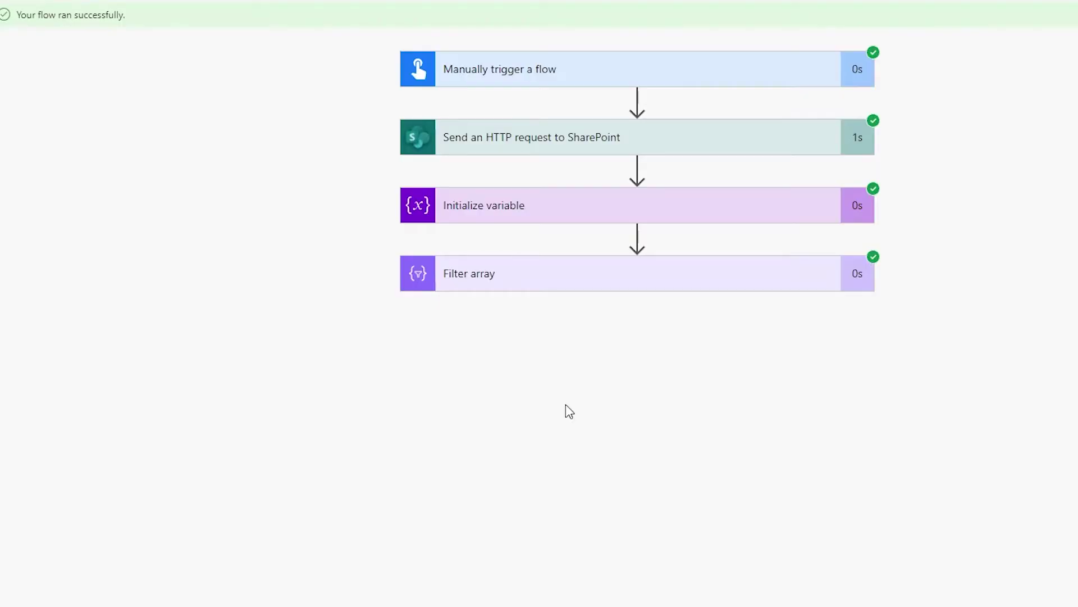
{"action": "left_click", "coordinate": [632, 271]}
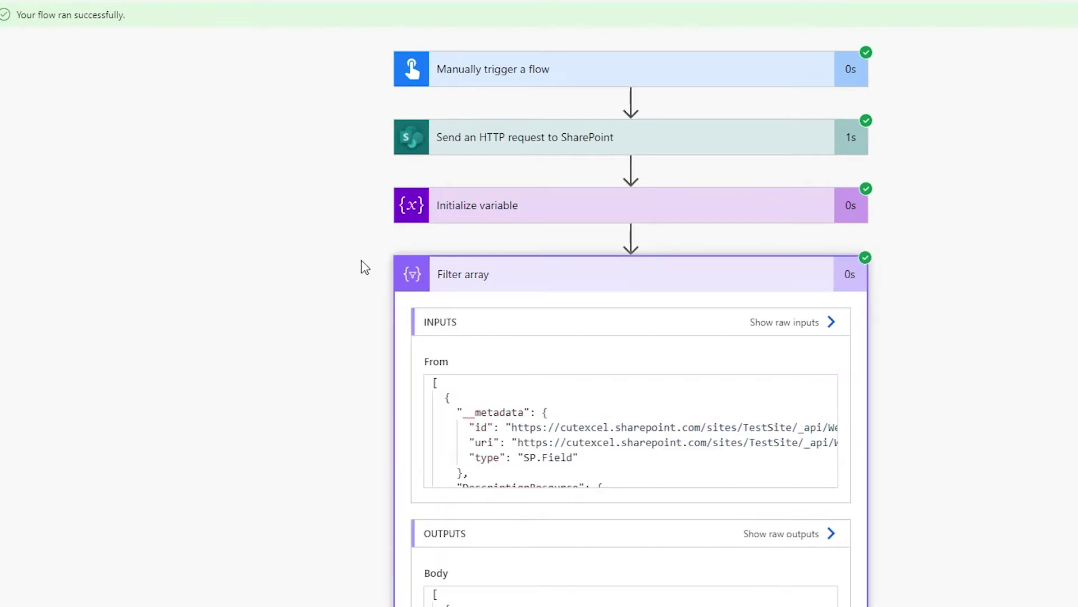
{"action": "scroll", "coordinate": [328, 344], "scroll_direction": "down", "scroll_amount": 2}
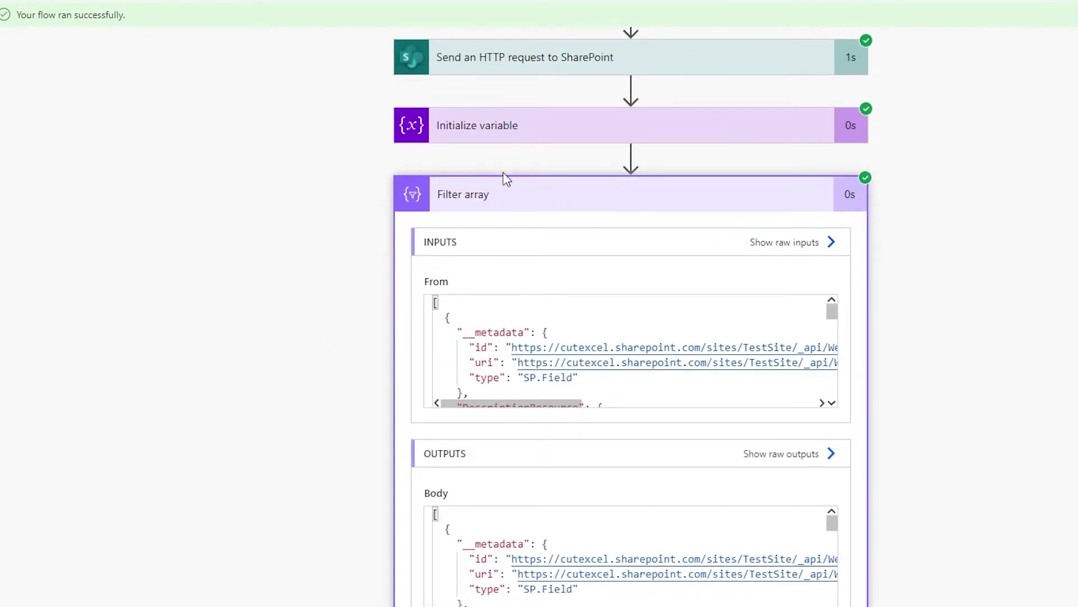
- Inspect the HTTP request's response body, highlighting its d object
{"action": "left_click", "coordinate": [523, 67]}
{"action": "scroll", "coordinate": [456, 193], "scroll_direction": "down", "scroll_amount": 3}
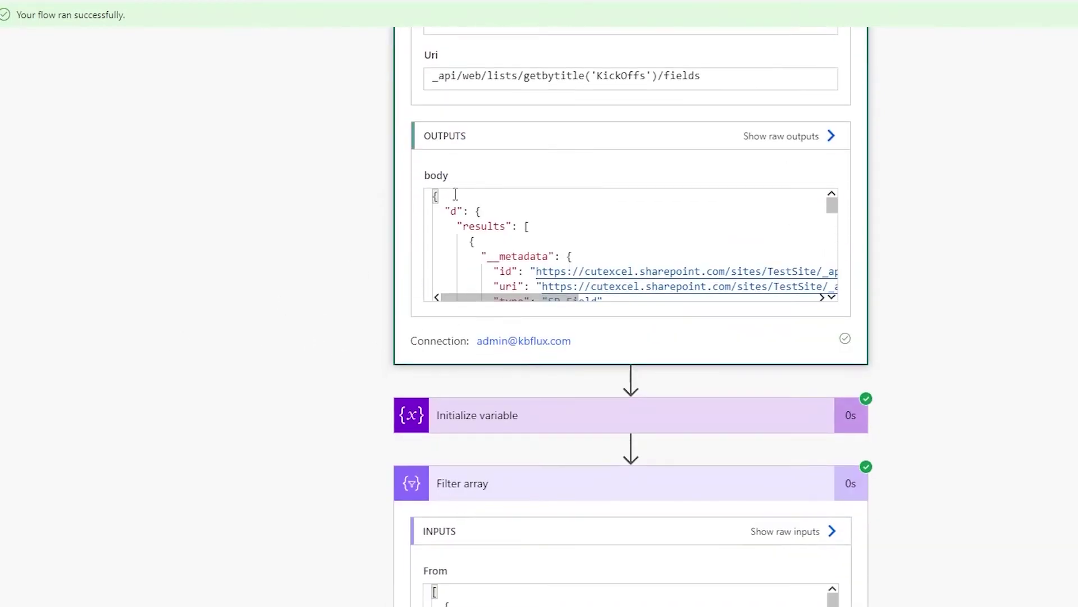
{"action": "left_click_drag", "start_coordinate": [447, 211], "coordinate": [537, 256]}
{"action": "left_click", "coordinate": [536, 256]}
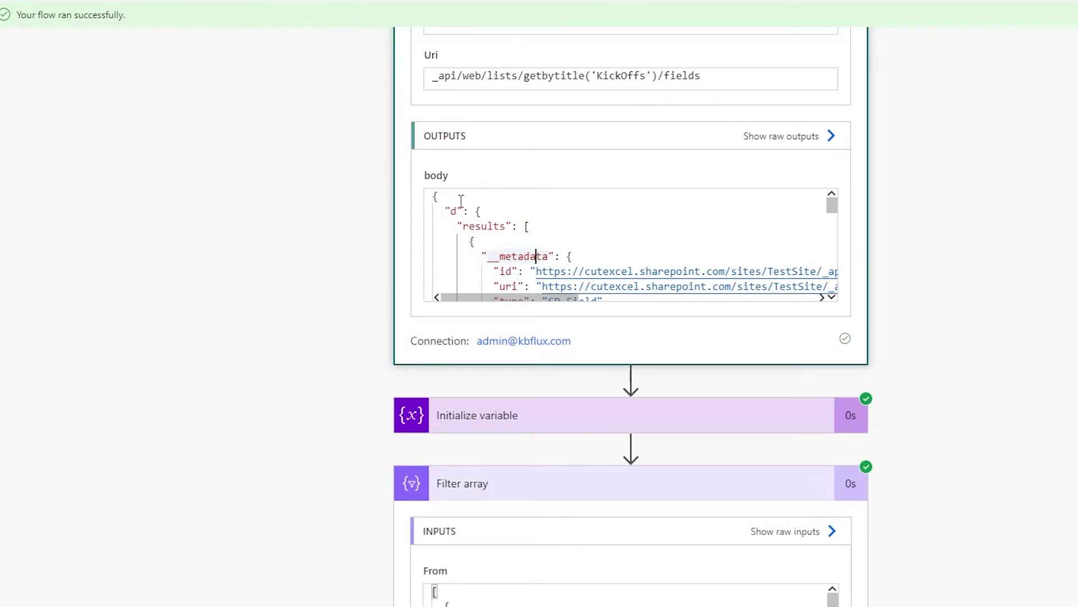
{"action": "left_click_drag", "start_coordinate": [444, 211], "coordinate": [505, 256]}
{"action": "left_click", "coordinate": [505, 256]}
{"action": "left_click_drag", "start_coordinate": [447, 211], "coordinate": [483, 210]}
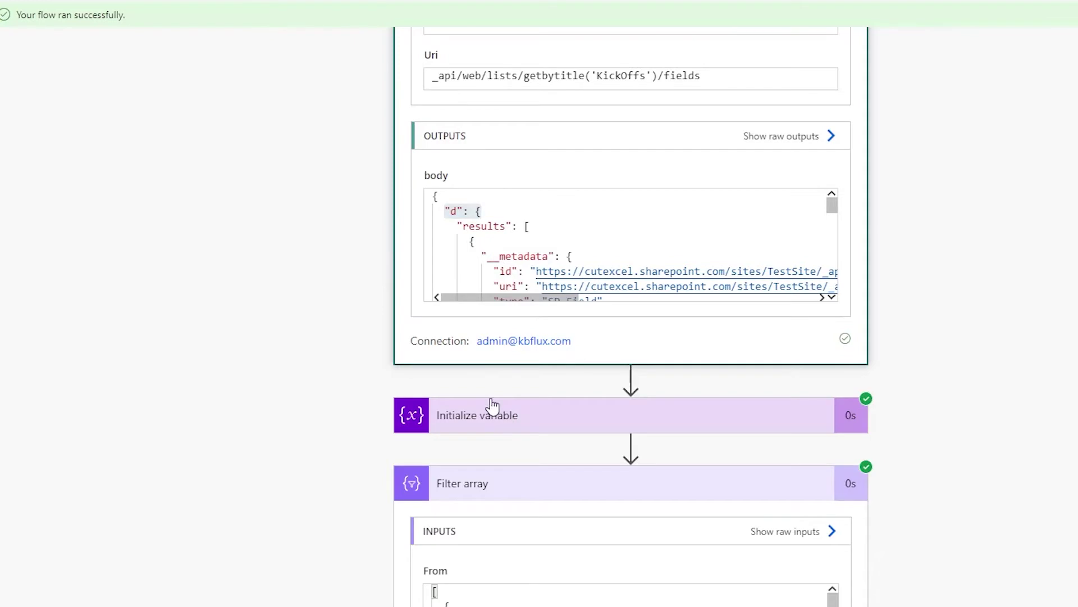
- Review the Initialize variable step's value and its metadata lines
{"action": "left_click", "coordinate": [507, 419]}
{"action": "scroll", "coordinate": [365, 367], "scroll_direction": "down", "scroll_amount": 7}
{"action": "left_click_drag", "start_coordinate": [506, 287], "coordinate": [469, 257]}
{"action": "scroll", "coordinate": [455, 267], "scroll_direction": "up", "scroll_amount": 2}
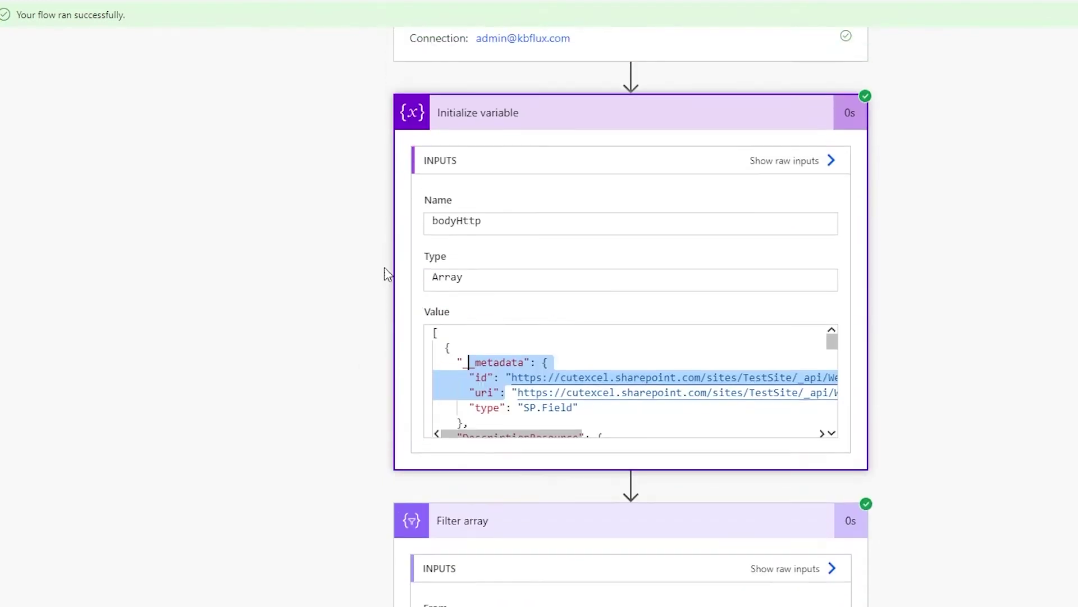
{"action": "scroll", "coordinate": [364, 368], "scroll_direction": "down", "scroll_amount": 5}
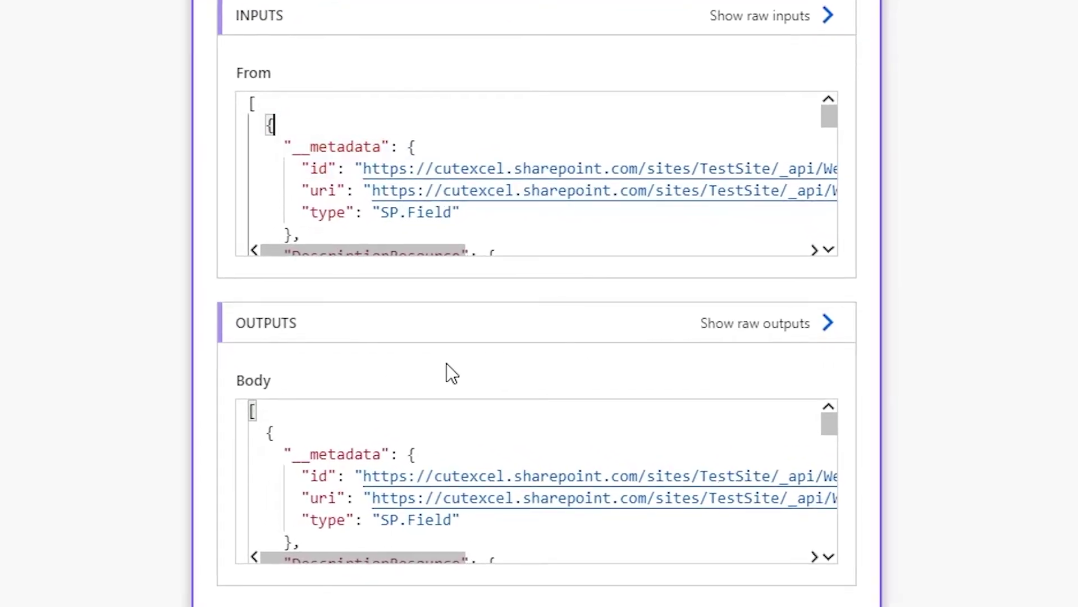
- Highlight the EntityPropertyName and Filterable lines in the Filter array output
{"action": "mouse_move", "coordinate": [824, 422]}
{"action": "left_mouse_down"}
{"action": "mouse_move", "coordinate": [847, 488]}
{"action": "mouse_move", "coordinate": [848, 480]}
{"action": "left_mouse_up"}
{"action": "left_click_drag", "start_coordinate": [652, 514], "coordinate": [249, 498]}
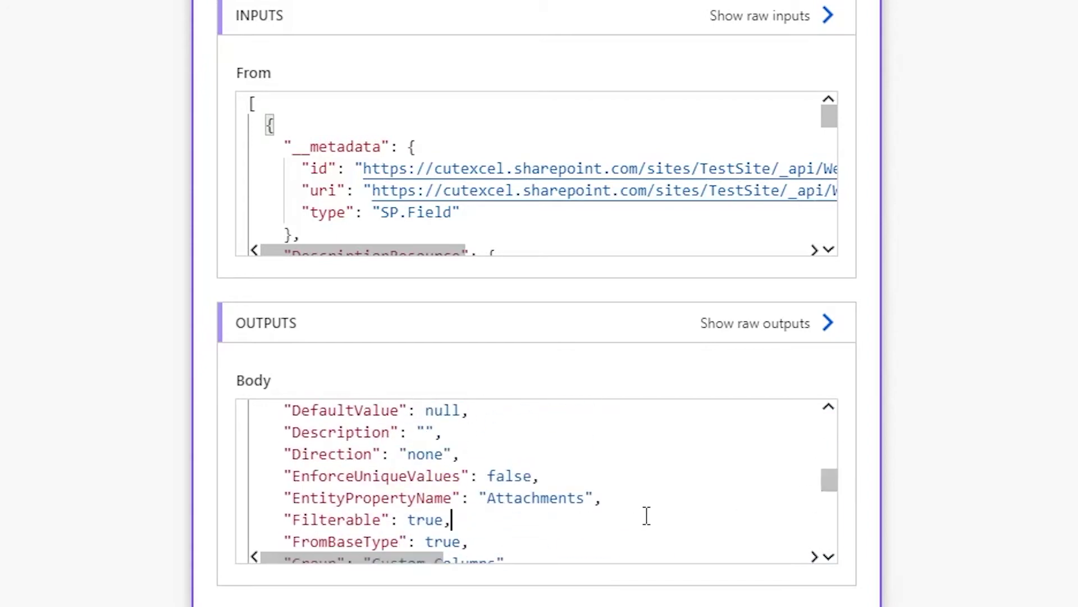
{"action": "left_click", "coordinate": [462, 498]}
{"action": "left_click_drag", "start_coordinate": [629, 503], "coordinate": [265, 498]}
{"action": "left_click", "coordinate": [471, 498]}
{"action": "left_click_drag", "start_coordinate": [833, 487], "coordinate": [850, 510]}
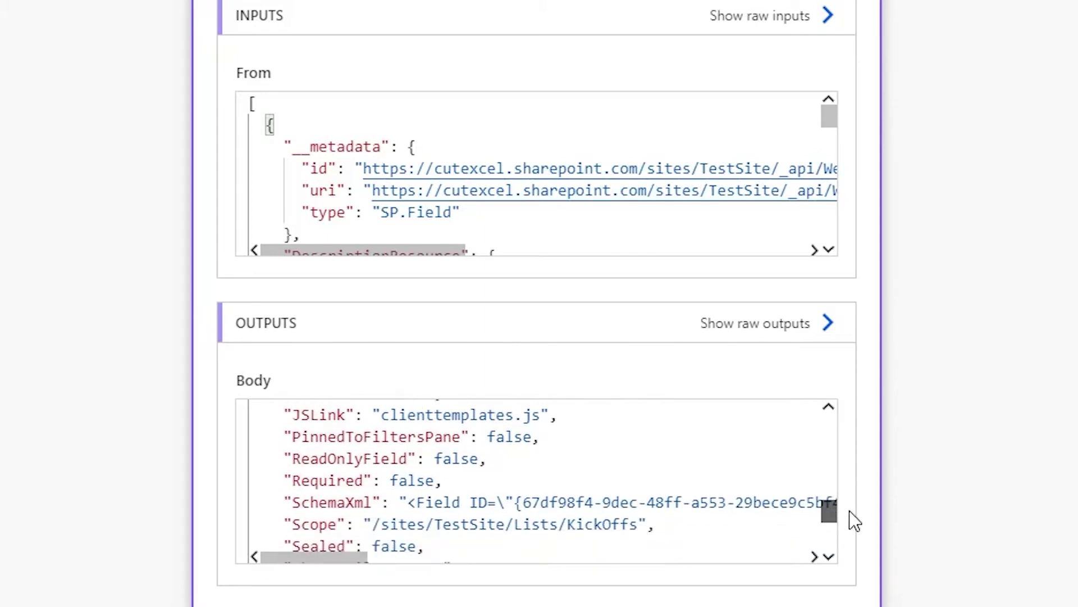
- Select the "Required": false line in the Filter array output
{"action": "left_click_drag", "start_coordinate": [446, 480], "coordinate": [254, 481]}
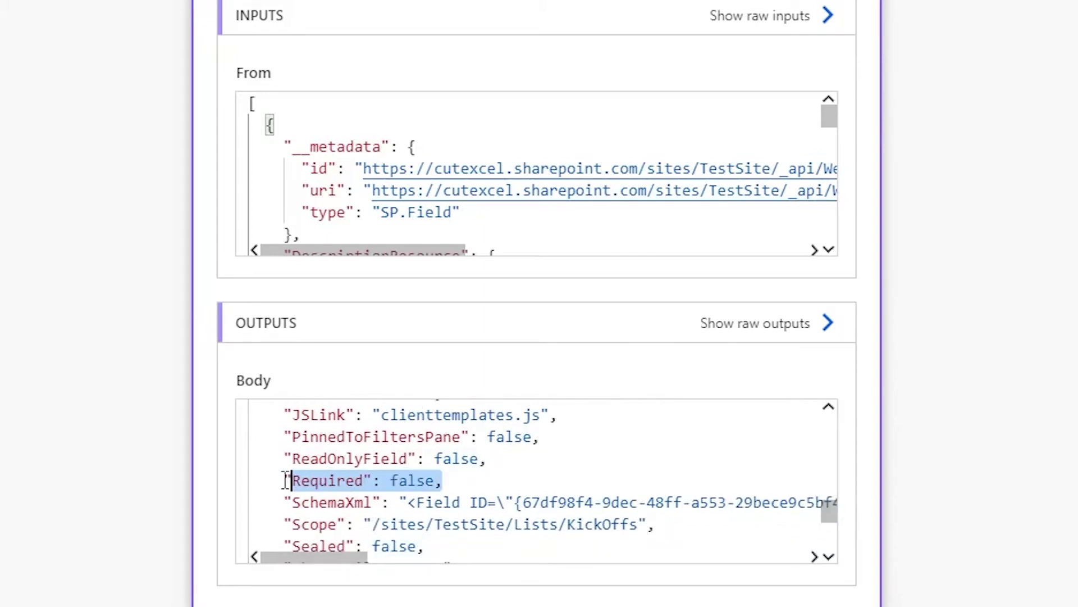
{"action": "double_click", "coordinate": [337, 480]}
{"action": "left_click", "coordinate": [337, 481]}
{"action": "double_click", "coordinate": [337, 480]}
{"action": "left_click", "coordinate": [337, 480]}
{"action": "left_click", "coordinate": [337, 481]}
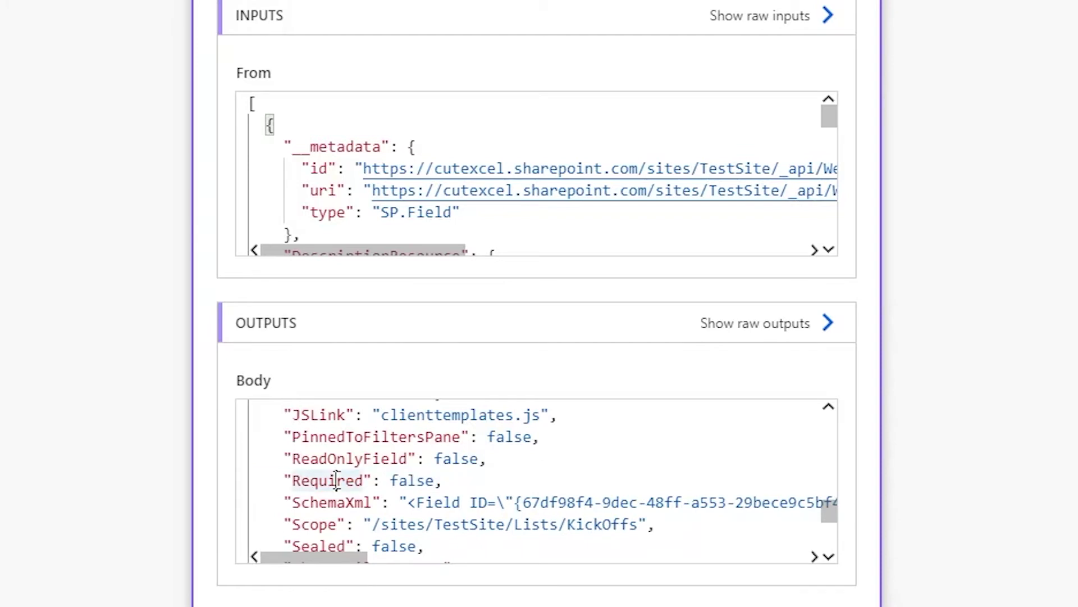
{"action": "left_click_drag", "start_coordinate": [449, 499], "coordinate": [344, 500]}
{"action": "left_click", "coordinate": [356, 480]}
{"action": "left_click_drag", "start_coordinate": [442, 481], "coordinate": [214, 482]}
{"action": "double_click", "coordinate": [344, 480]}
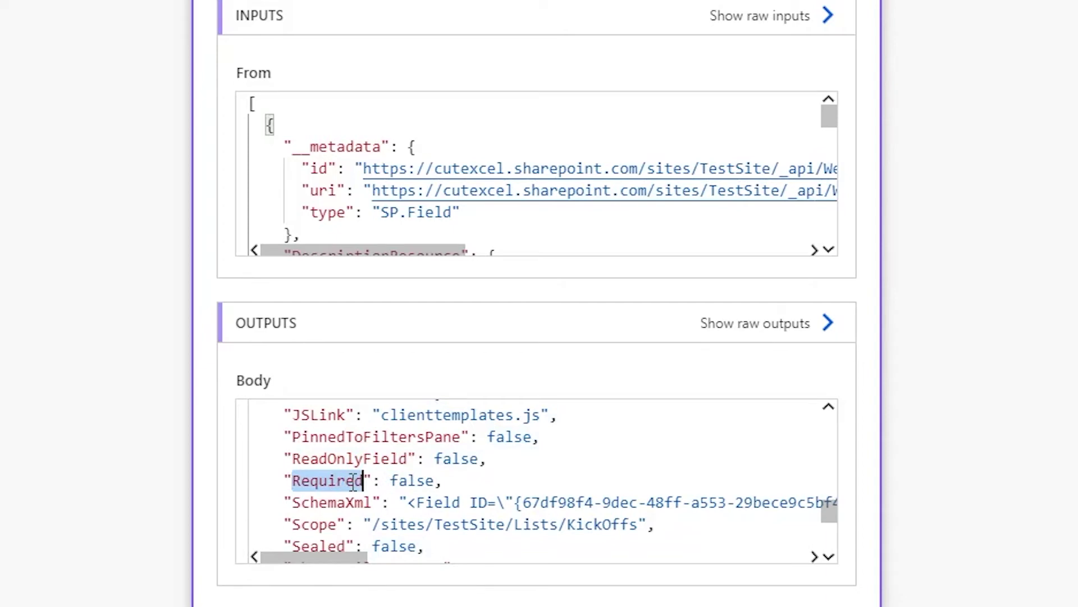
{"action": "triple_click", "coordinate": [412, 480]}
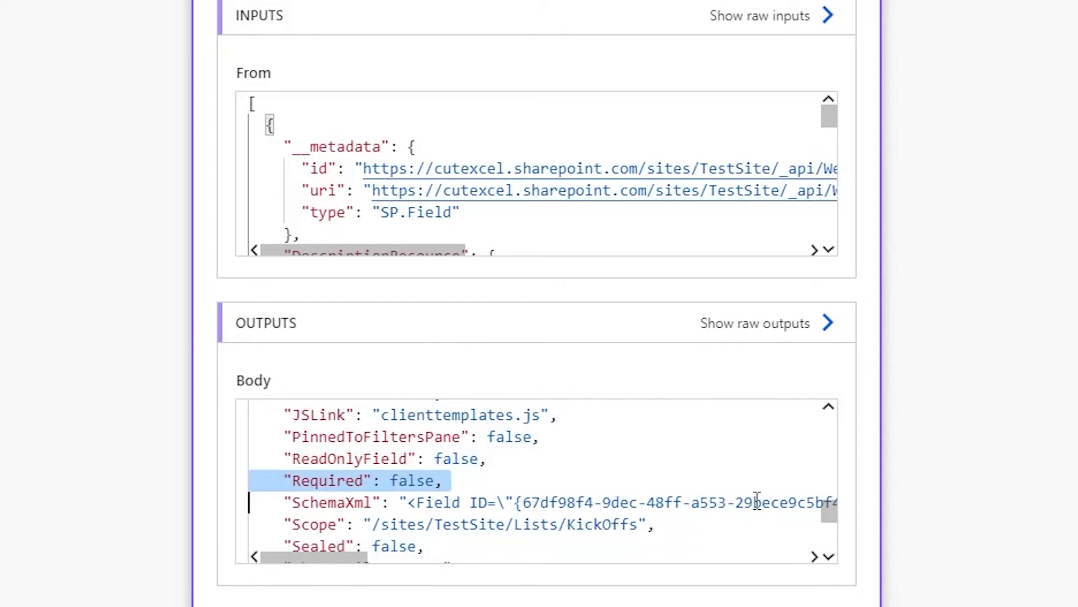
- Highlight the __metadata block's type SP.Field, id and uri lines
{"action": "scroll", "coordinate": [466, 500], "scroll_direction": "up", "scroll_amount": 5}
{"action": "scroll", "coordinate": [463, 506], "scroll_direction": "up", "scroll_amount": 5}
{"action": "scroll", "coordinate": [466, 508], "scroll_direction": "up", "scroll_amount": 5}
{"action": "scroll", "coordinate": [948, 564], "scroll_direction": "down", "scroll_amount": 3}
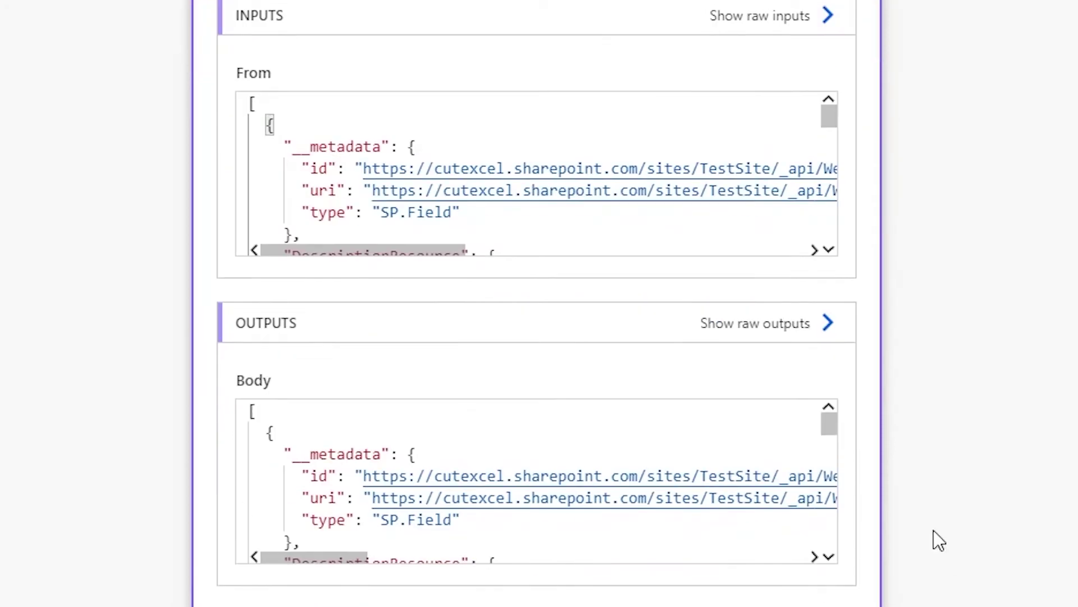
{"action": "left_click", "coordinate": [556, 450]}
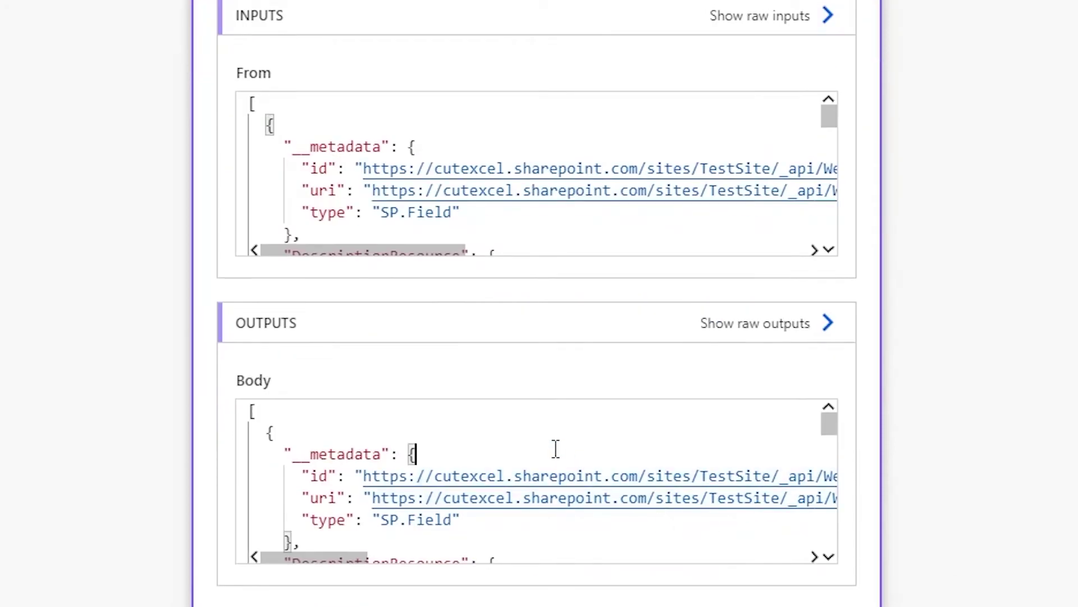
{"action": "left_click_drag", "start_coordinate": [428, 453], "coordinate": [219, 447]}
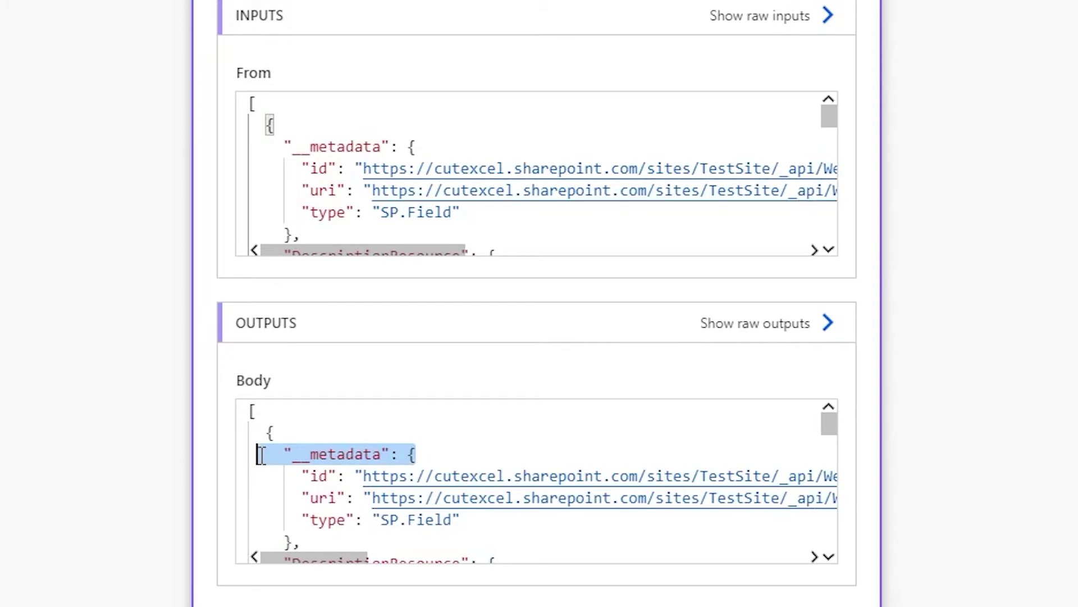
{"action": "left_click_drag", "start_coordinate": [472, 517], "coordinate": [193, 522]}
{"action": "left_click_drag", "start_coordinate": [421, 470], "coordinate": [938, 546]}
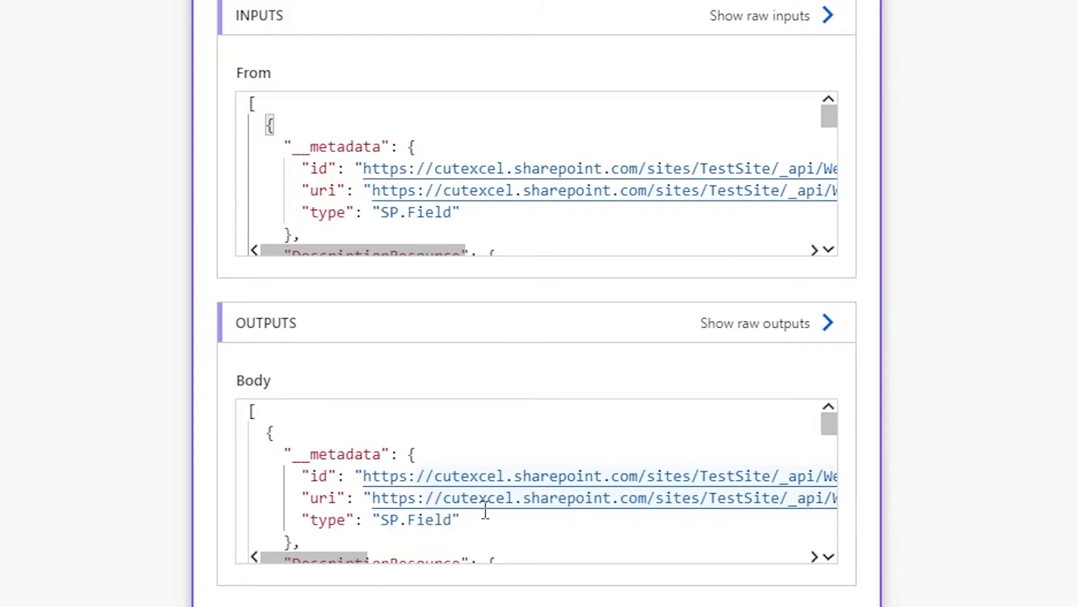
- Locate and highlight the field's Id value further down the output
{"action": "scroll", "coordinate": [485, 511], "scroll_direction": "down", "scroll_amount": 2}
{"action": "scroll", "coordinate": [485, 512], "scroll_direction": "down", "scroll_amount": 2}
{"action": "scroll", "coordinate": [486, 511], "scroll_direction": "down", "scroll_amount": 3}
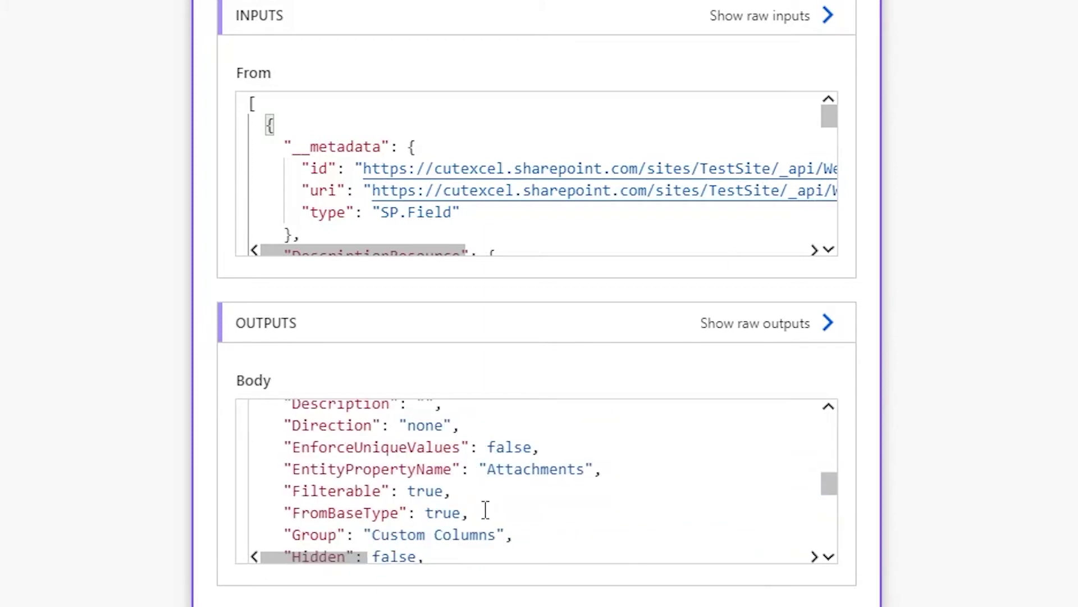
{"action": "scroll", "coordinate": [486, 511], "scroll_direction": "down", "scroll_amount": 3}
{"action": "mouse_move", "coordinate": [702, 434]}
{"action": "left_mouse_down"}
{"action": "mouse_move", "coordinate": [243, 438]}
{"action": "mouse_move", "coordinate": [681, 436]}
{"action": "left_mouse_up"}
{"action": "left_click", "coordinate": [296, 436]}
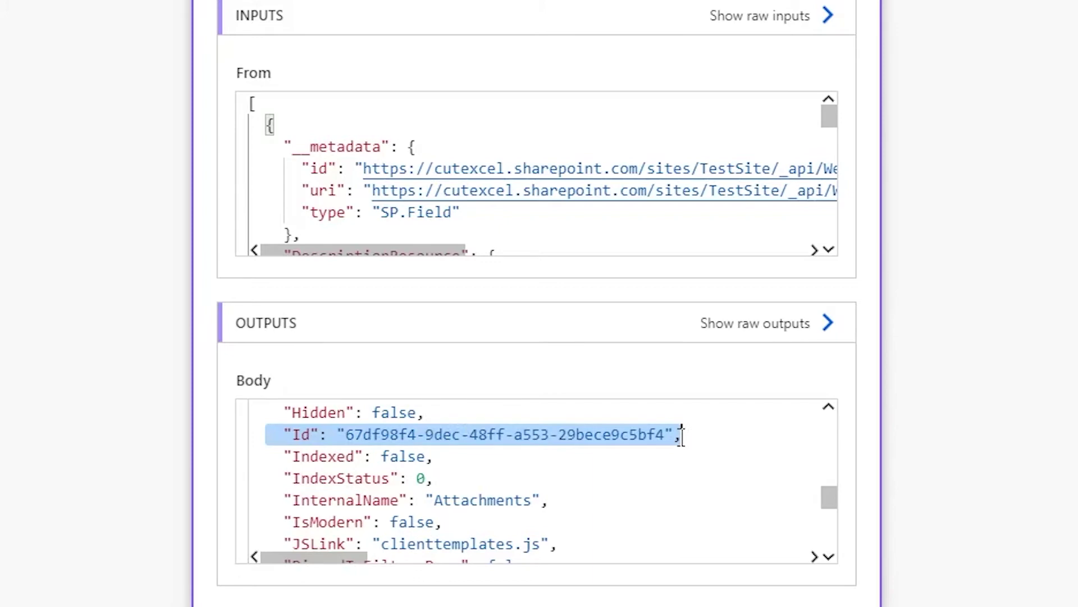
{"action": "left_click", "coordinate": [681, 435]}
{"action": "scroll", "coordinate": [587, 427], "scroll_direction": "up", "scroll_amount": 5}
{"action": "scroll", "coordinate": [528, 448], "scroll_direction": "up", "scroll_amount": 2}
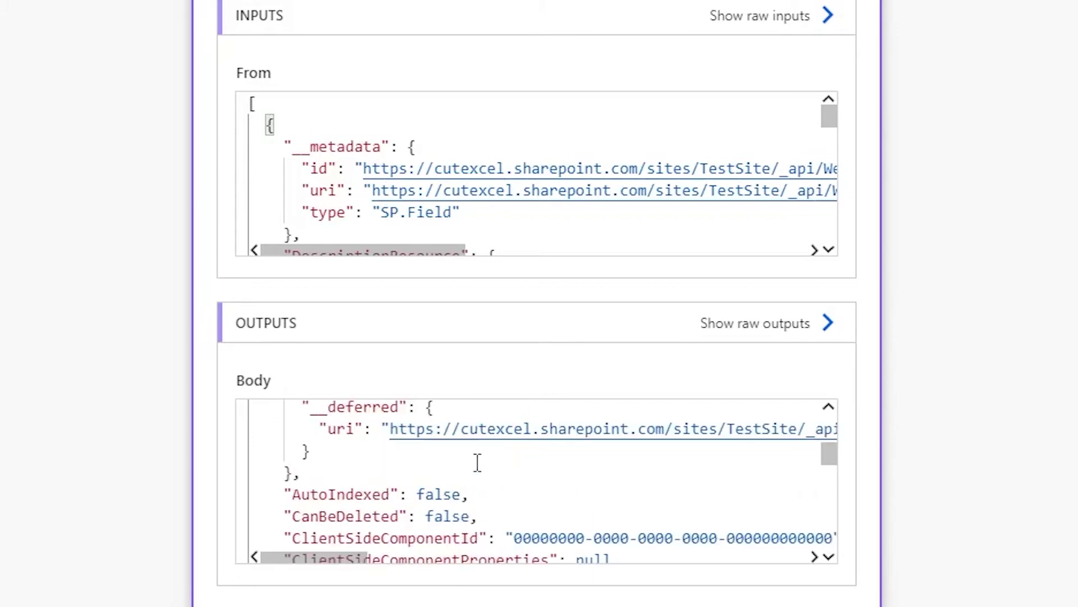
{"action": "scroll", "coordinate": [527, 448], "scroll_direction": "up", "scroll_amount": 2}
{"action": "scroll", "coordinate": [420, 470], "scroll_direction": "up", "scroll_amount": 5}
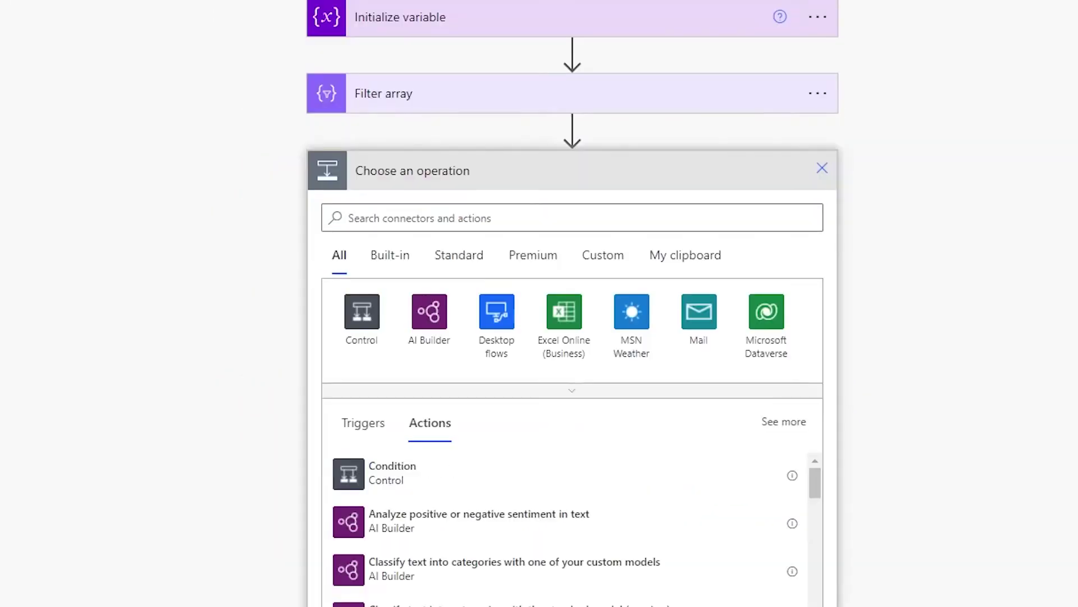
- Add an Initialize variable step named arr with type Array
{"action": "scroll", "coordinate": [290, 158], "scroll_direction": "down", "scroll_amount": 3}
{"action": "left_click", "coordinate": [411, 56]}
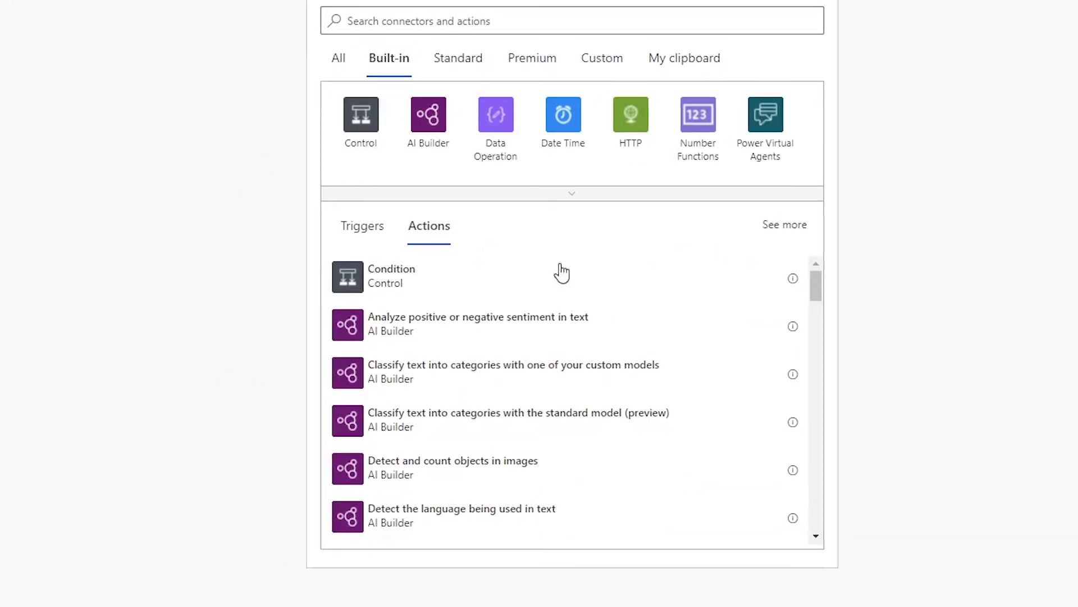
{"action": "left_click", "coordinate": [595, 197]}
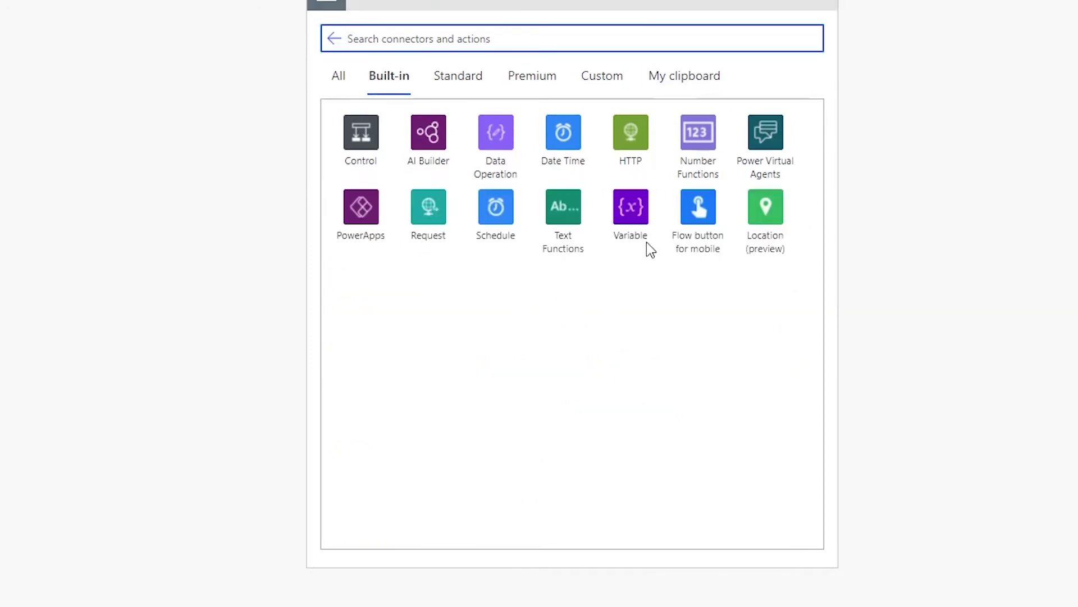
{"action": "left_click", "coordinate": [621, 231]}
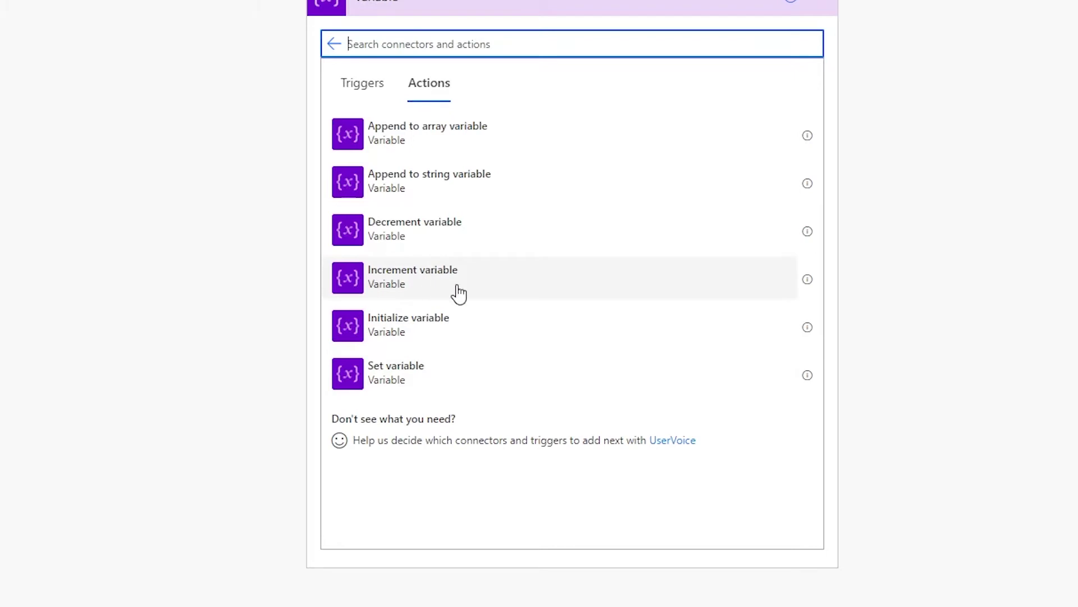
{"action": "left_click", "coordinate": [436, 318]}
{"action": "left_click", "coordinate": [486, 223]}
{"action": "type", "text": "arr"}
{"action": "left_click", "coordinate": [532, 273]}
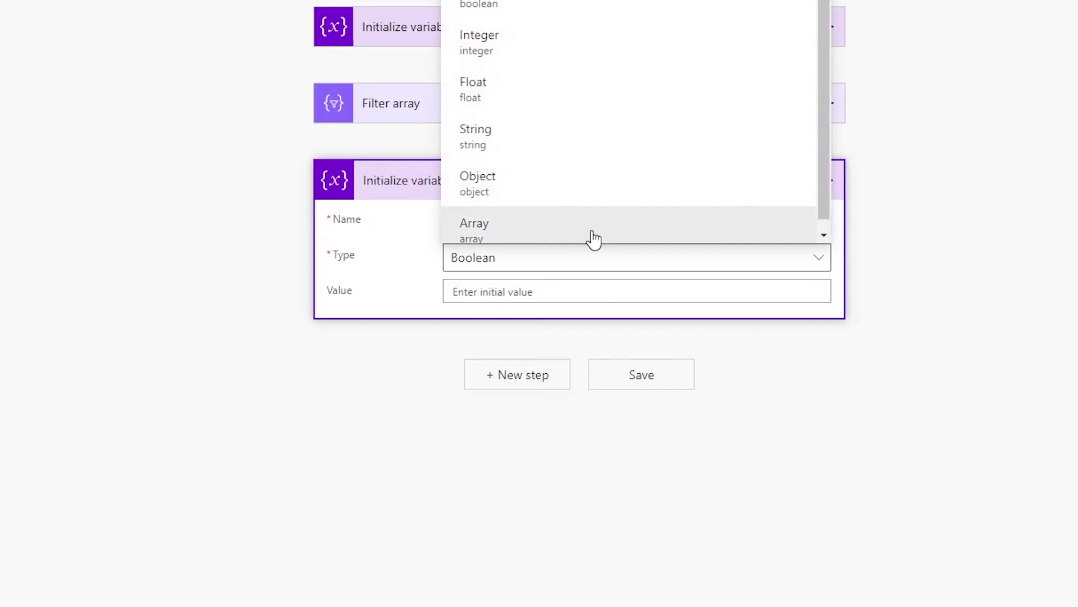
{"action": "left_click", "coordinate": [592, 235]}
- Start the Value with a [ bracket on its own line and bring up its expression editor
{"action": "left_click", "coordinate": [560, 293]}
{"action": "type", "text": "["}
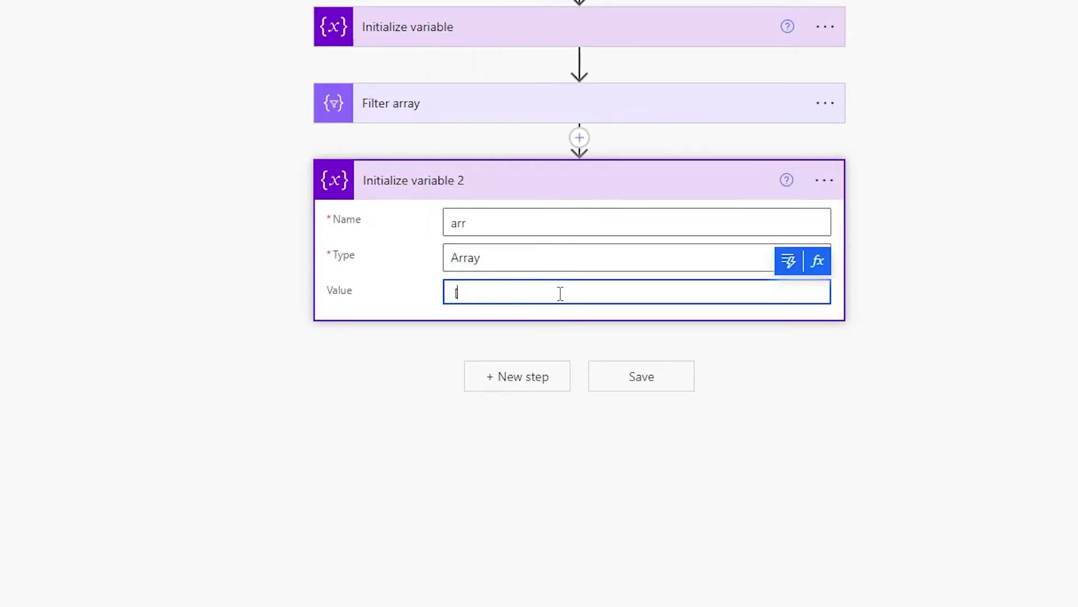
{"action": "key", "text": "Return"}
{"action": "key", "text": "Return"}
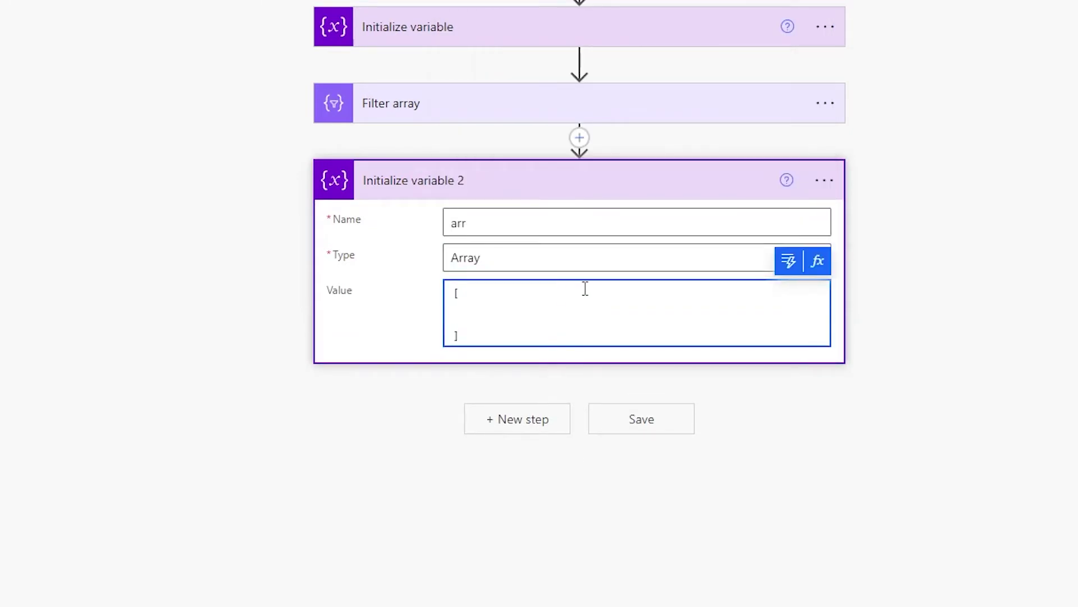
{"action": "key", "text": "Tab"}
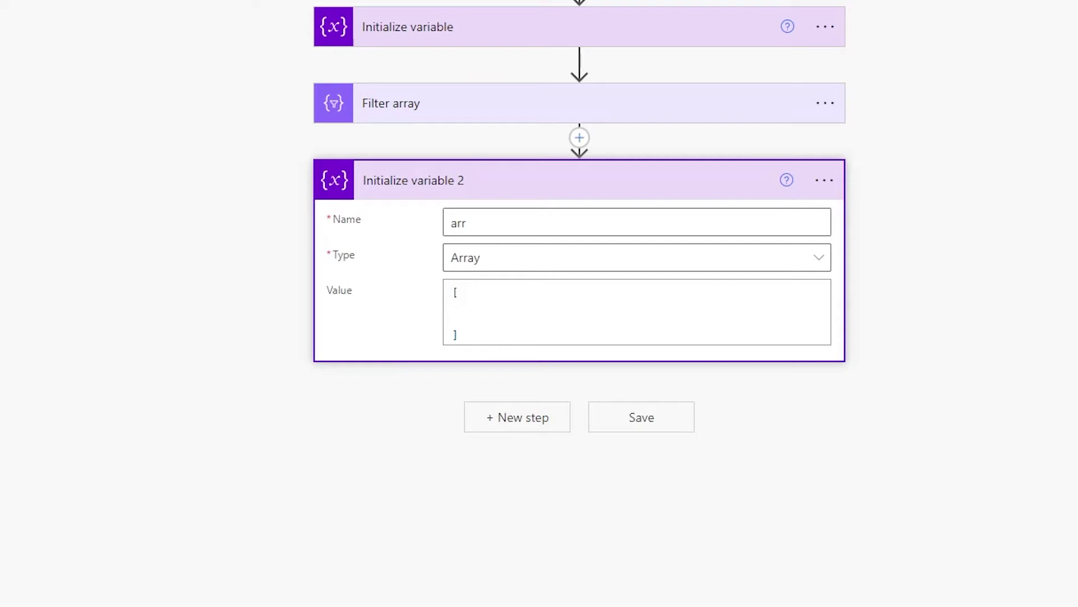
{"action": "left_click", "coordinate": [476, 308]}
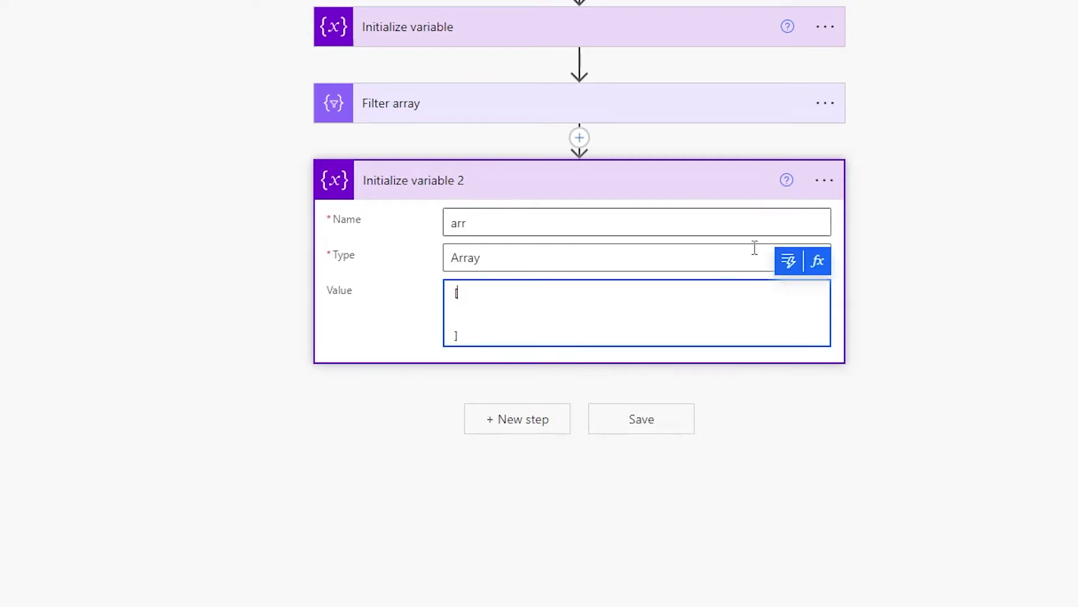
{"action": "left_click", "coordinate": [823, 264]}
{"action": "left_click", "coordinate": [548, 318]}
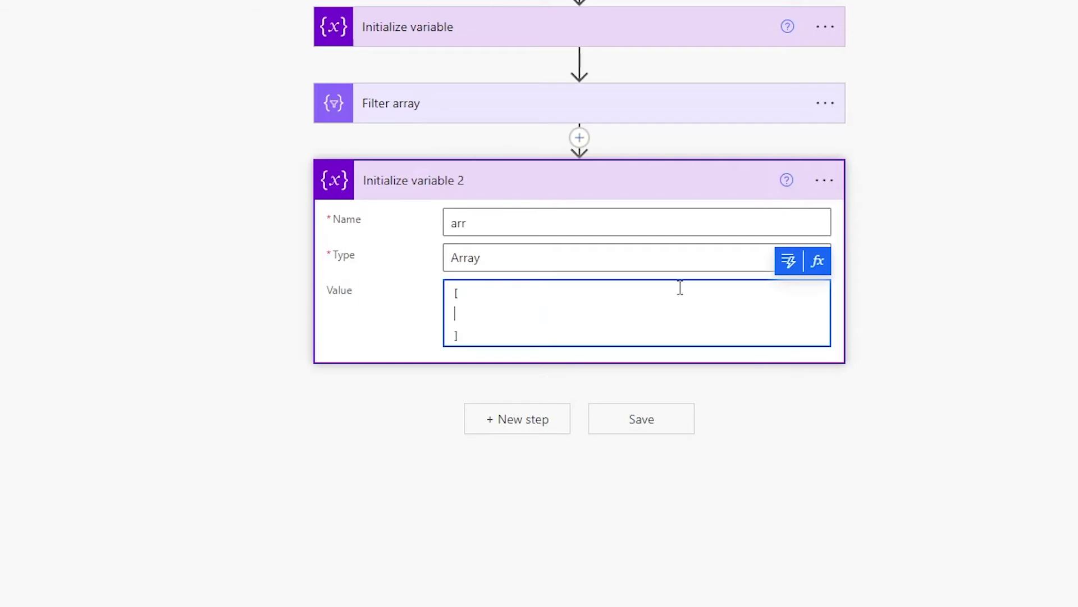
{"action": "left_click", "coordinate": [819, 258]}
- Insert the body('Filter_array') __metadata type expression as the first arr value
{"action": "type", "text": "body('Filter_array')[0]['__metadata']['type']"}
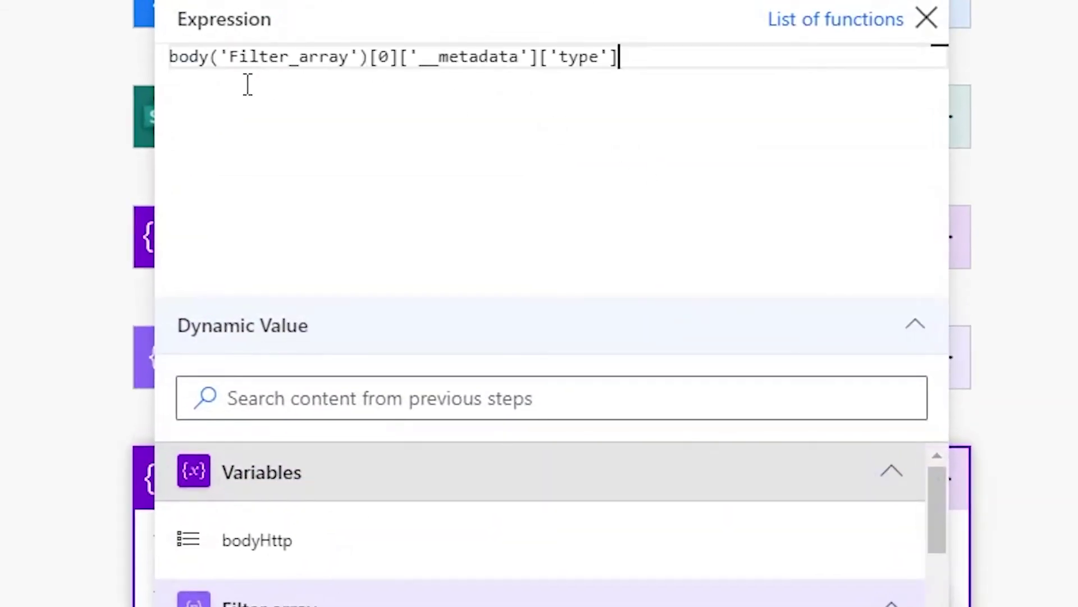
{"action": "left_click_drag", "start_coordinate": [187, 53], "coordinate": [318, 54]}
{"action": "left_click", "coordinate": [318, 56]}
{"action": "double_click", "coordinate": [352, 59]}
{"action": "key", "text": "Right"}
{"action": "key", "text": "Right"}
{"action": "key", "text": "Right"}
{"action": "key", "text": "shift+Right"}
{"action": "key", "text": "shift+Right"}
{"action": "key", "text": "shift+Right"}
{"action": "key", "text": "Left"}
{"action": "key", "text": "Right"}
{"action": "key", "text": "Right"}
{"action": "key", "text": "Right"}
{"action": "key", "text": "shift+Right"}
{"action": "key", "text": "shift+Right"}
{"action": "key", "text": "shift+Right"}
{"action": "key", "text": "shift+Right"}
{"action": "key", "text": "shift+Right"}
{"action": "key", "text": "shift+Right"}
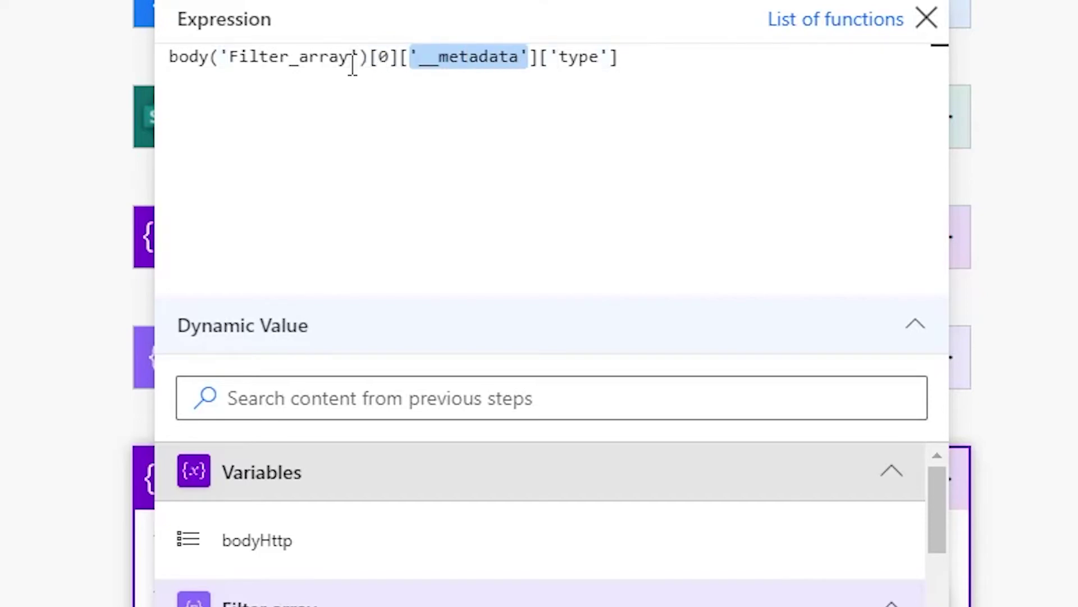
{"action": "key", "text": "Right"}
{"action": "key", "text": "Right"}
{"action": "key", "text": "shift+Right"}
{"action": "key", "text": "shift+Right"}
{"action": "key", "text": "shift+Right"}
{"action": "key", "text": "shift+Right"}
{"action": "key", "text": "Left"}
{"action": "key", "text": "shift+Right"}
{"action": "key", "text": "shift+Right"}
{"action": "key", "text": "shift+Right"}
{"action": "key", "text": "shift+Right"}
{"action": "key", "text": "Right"}
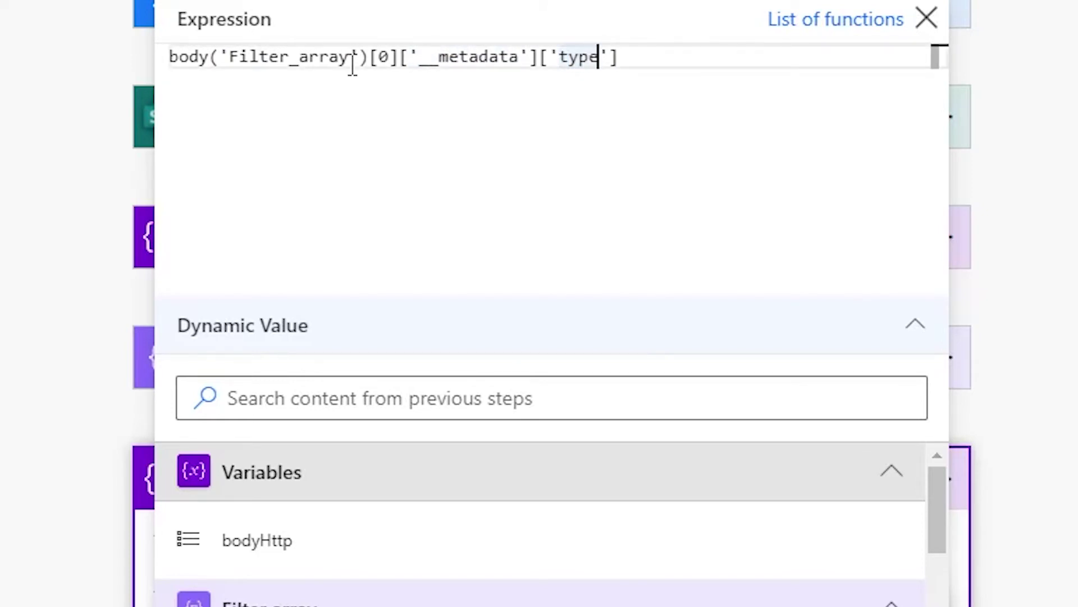
{"action": "left_click", "coordinate": [709, 88]}
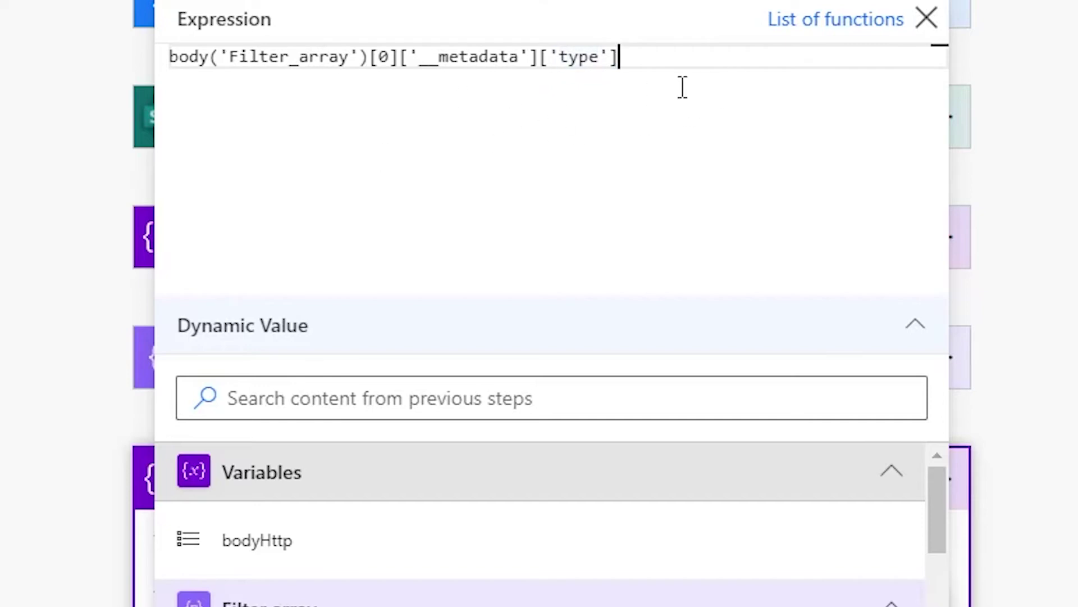
{"action": "left_click", "coordinate": [928, 9]}
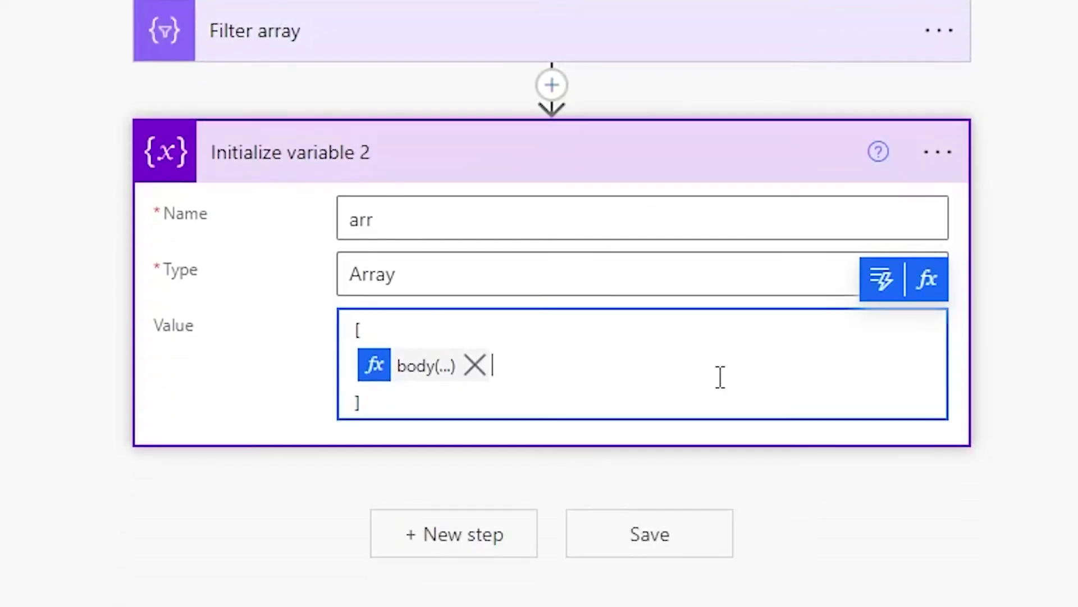
- Add body('Filter_array')[0]['Id'] as the second item in the arr array
{"action": "key", "text": "Return"}
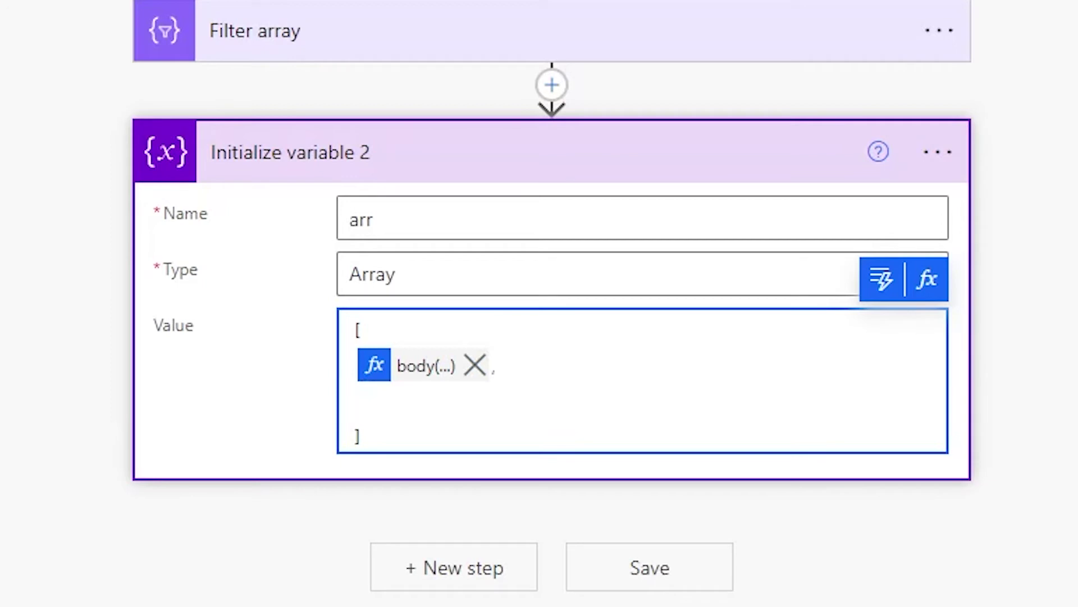
{"action": "left_click", "coordinate": [928, 300]}
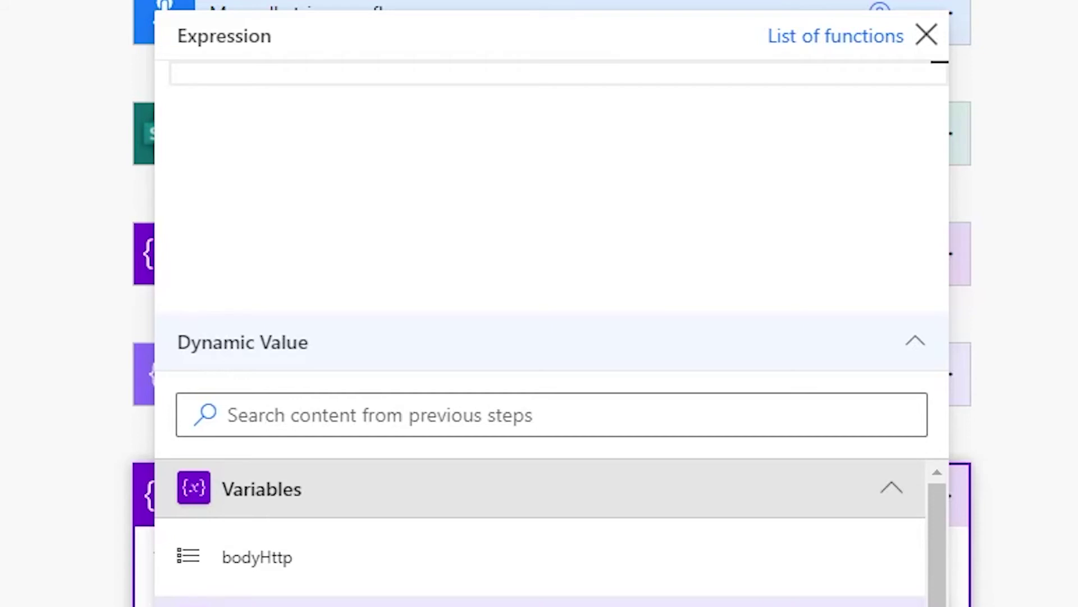
{"action": "type", "text": "body('Filter_array')[0]['Id']"}
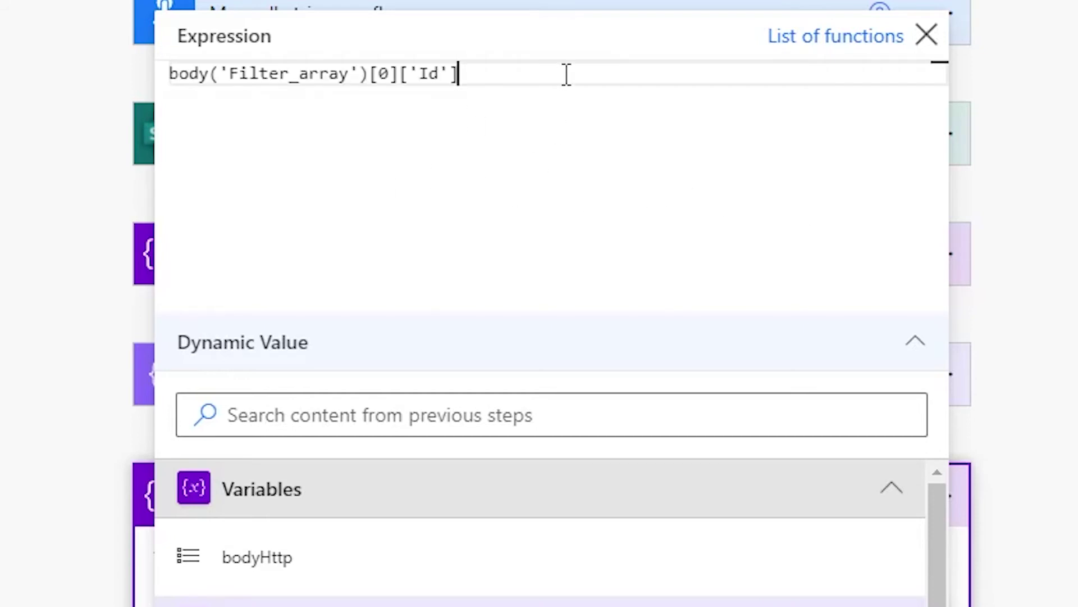
{"action": "left_click", "coordinate": [958, 64]}
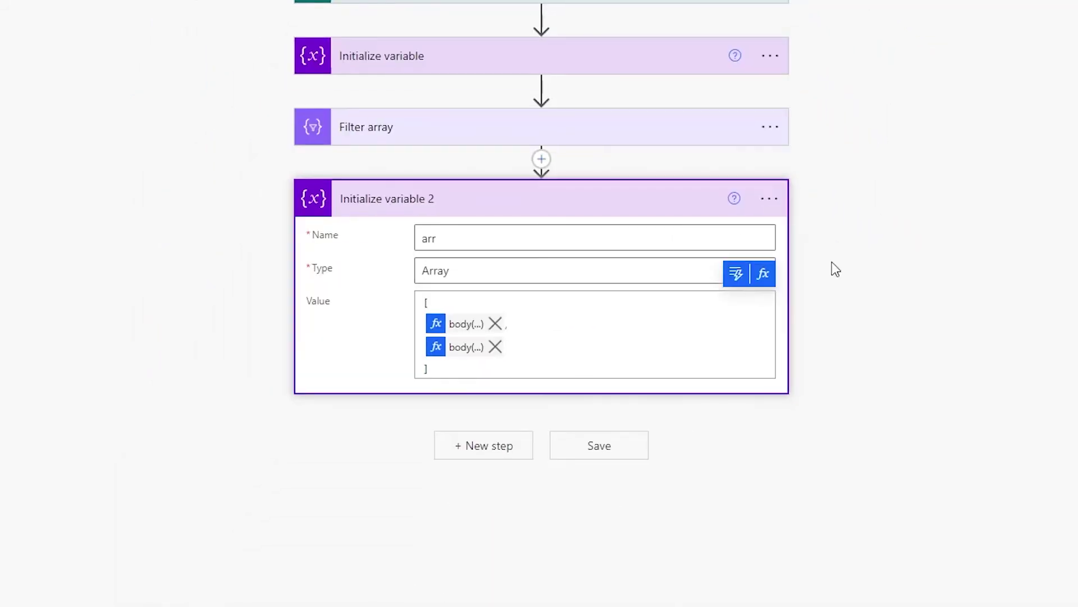
- Add a Send an HTTP request to SharePoint action after the variable step
{"action": "left_click", "coordinate": [219, 353]}
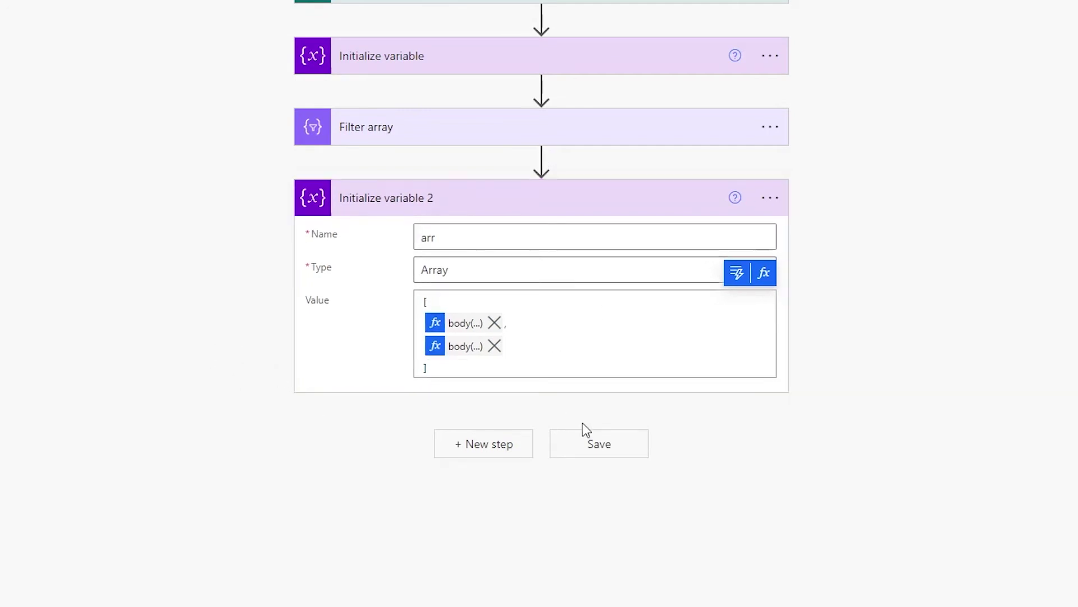
{"action": "left_click", "coordinate": [462, 447]}
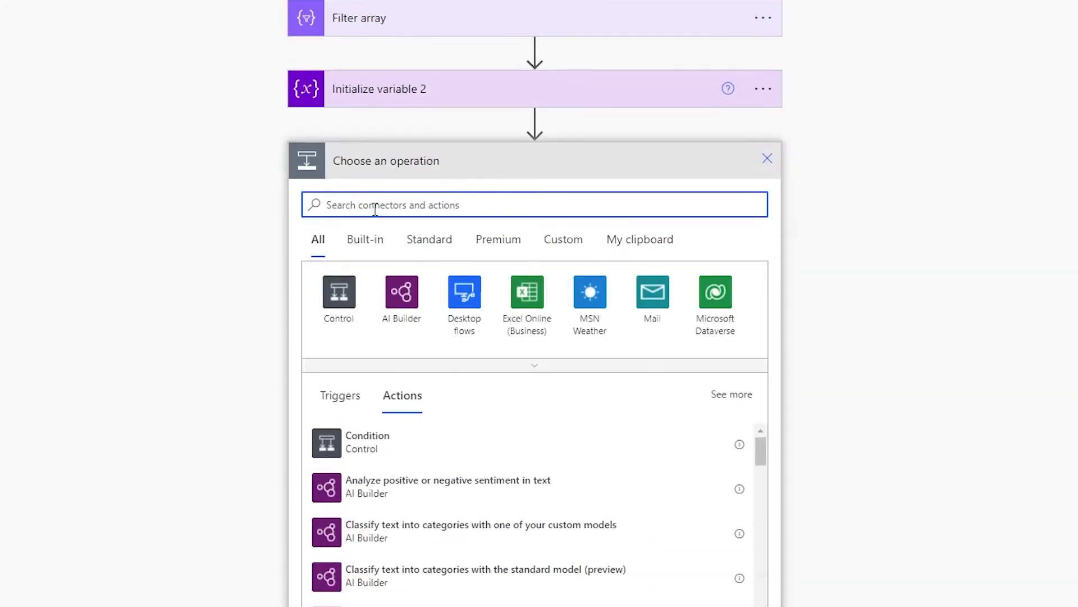
{"action": "type", "text": "send an htt"}
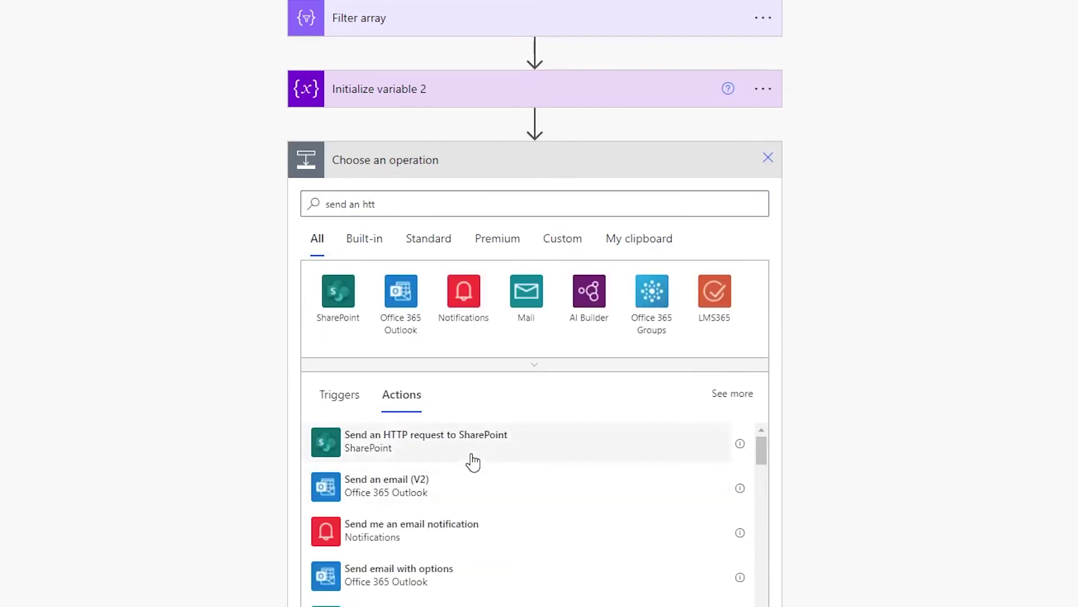
{"action": "left_click", "coordinate": [466, 447]}
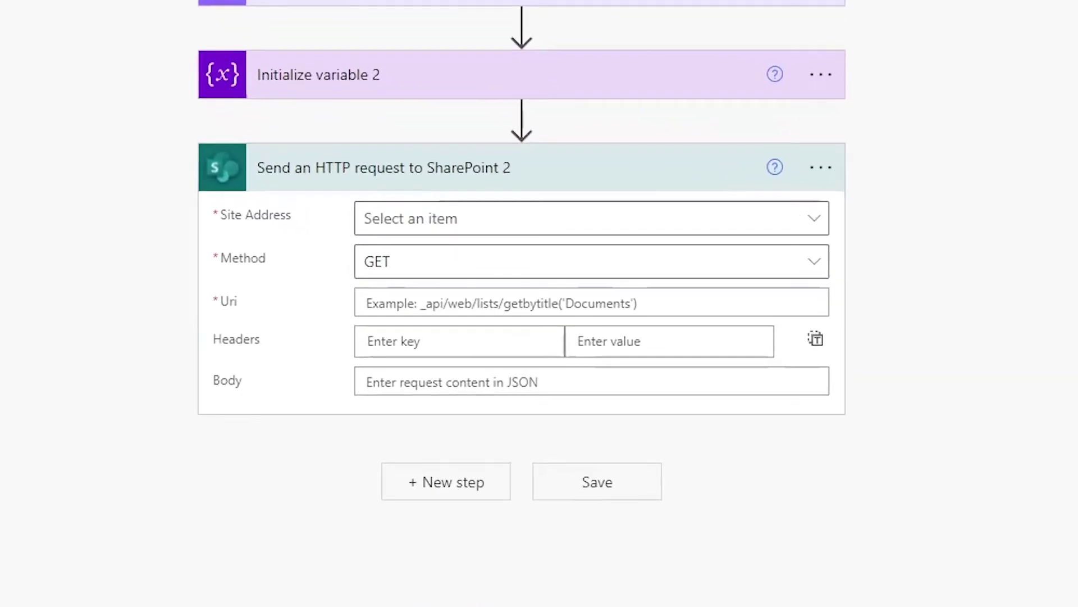
- Target the request at Test Site with method PATCH
{"action": "left_click", "coordinate": [652, 198]}
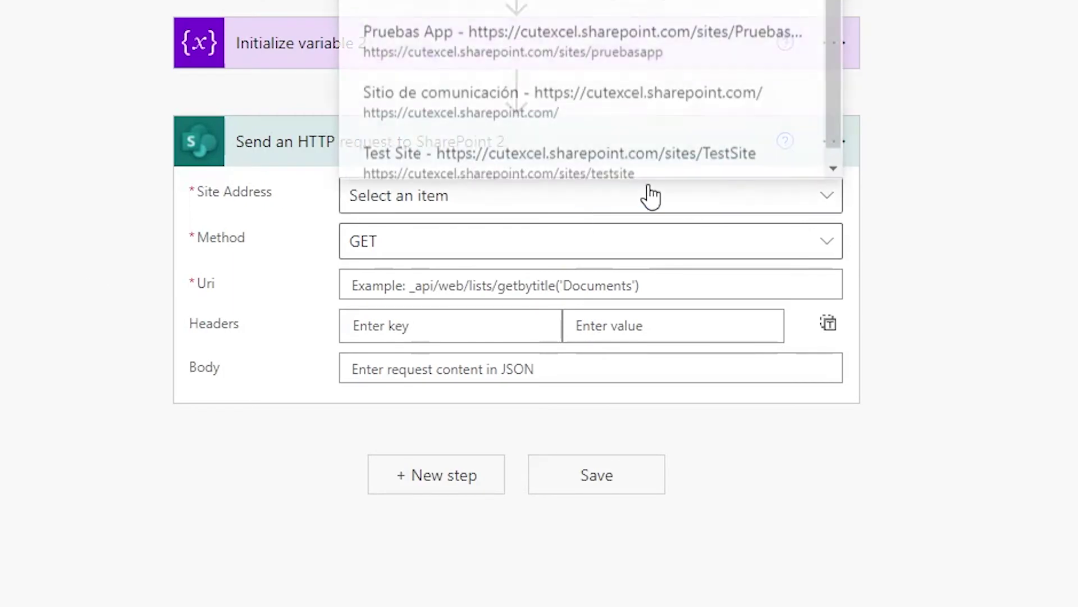
{"action": "left_click", "coordinate": [587, 173]}
{"action": "left_click", "coordinate": [497, 255]}
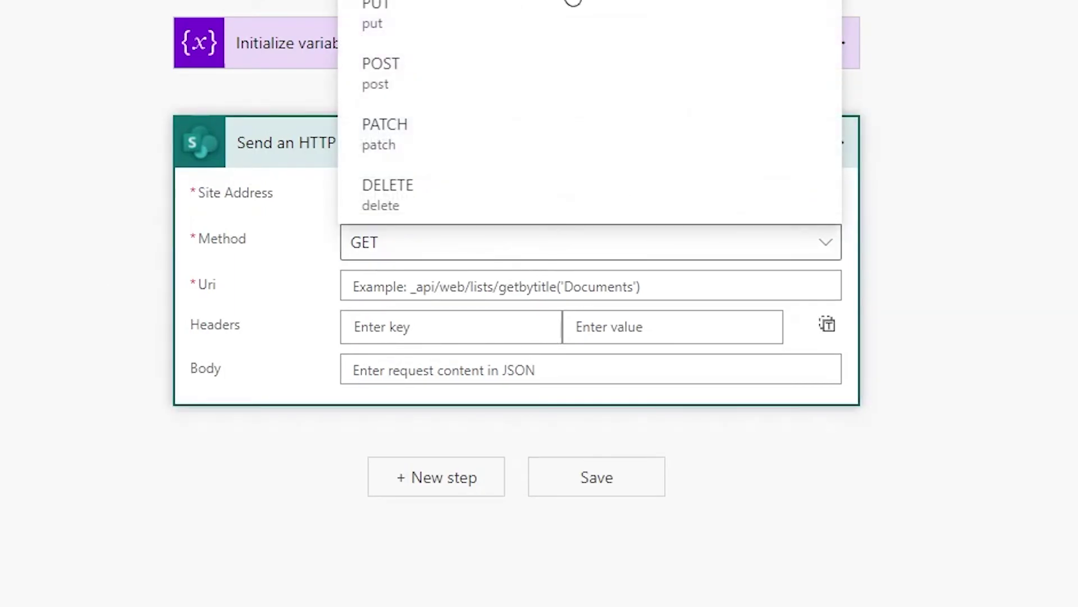
{"action": "left_click", "coordinate": [481, 149]}
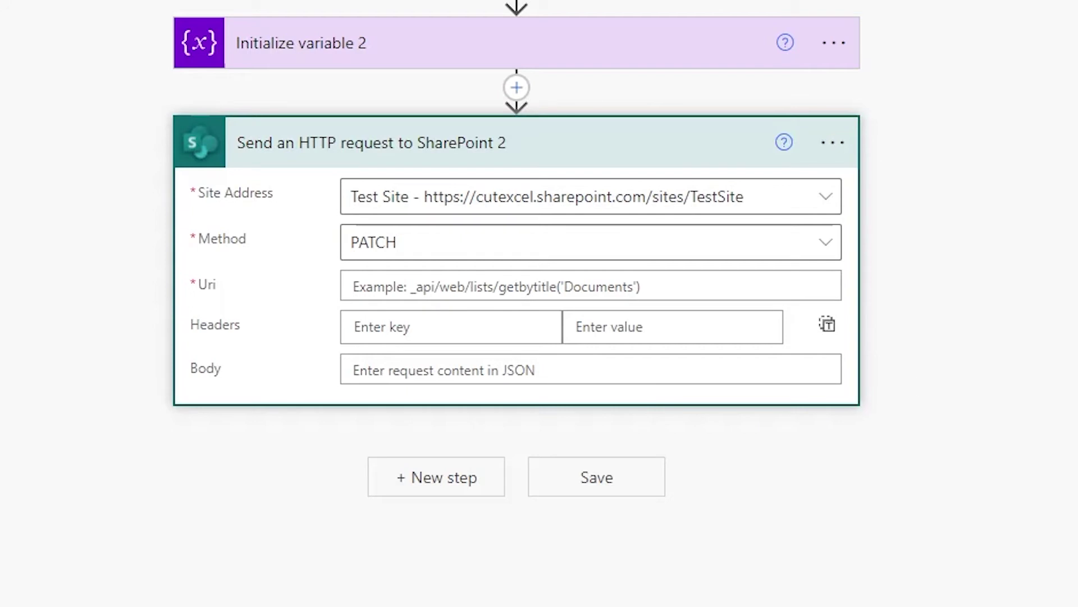
{"action": "left_click", "coordinate": [441, 284]}
{"action": "left_click", "coordinate": [469, 240]}
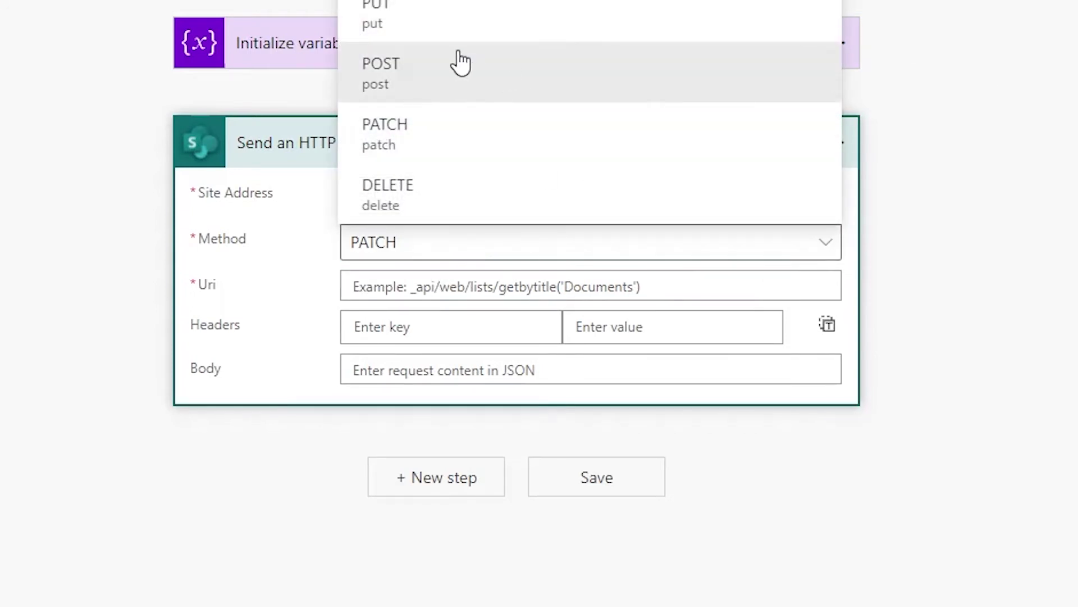
{"action": "left_click", "coordinate": [468, 288]}
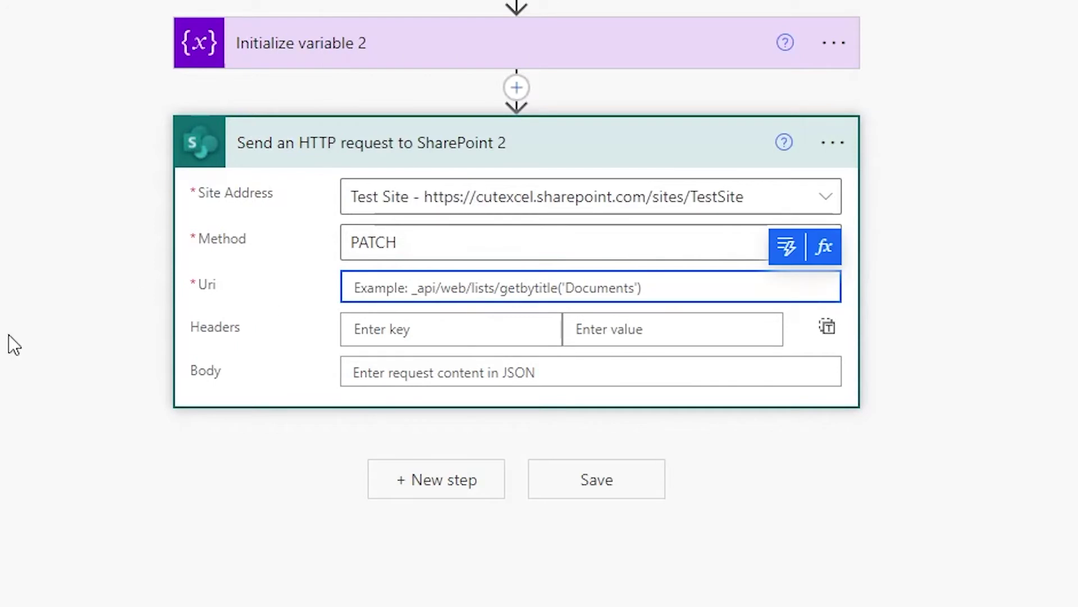
- Paste the _api/web/lists/getbytitle('KickOffs')/fields(guid' path into the Uri
{"action": "type", "text": "_api/web/lists/getbytitle('KickOffs')/fields(guid'"}
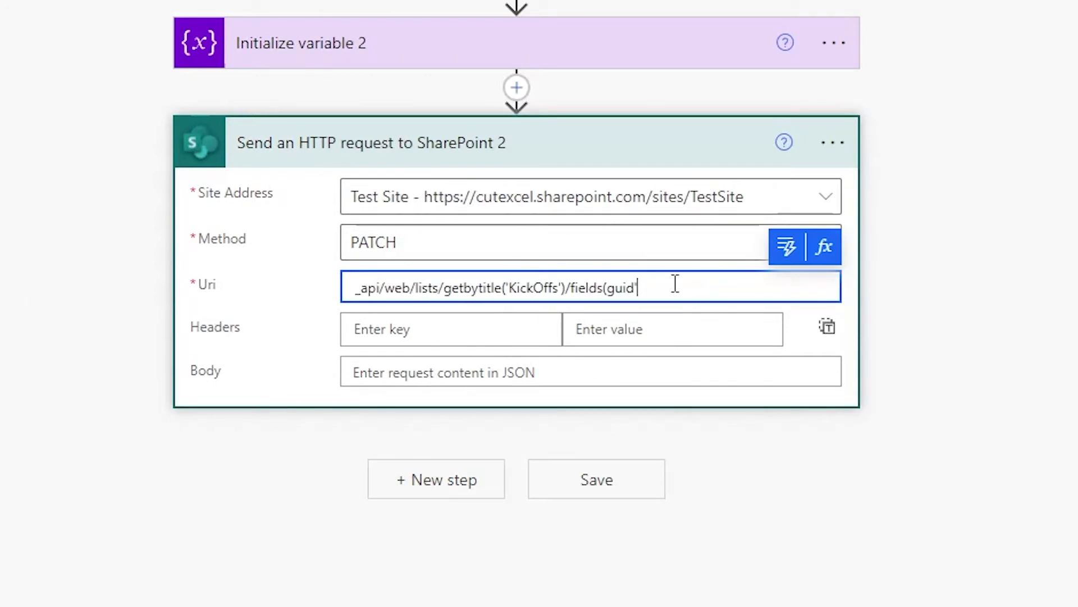
{"action": "left_click_drag", "start_coordinate": [675, 284], "coordinate": [351, 292]}
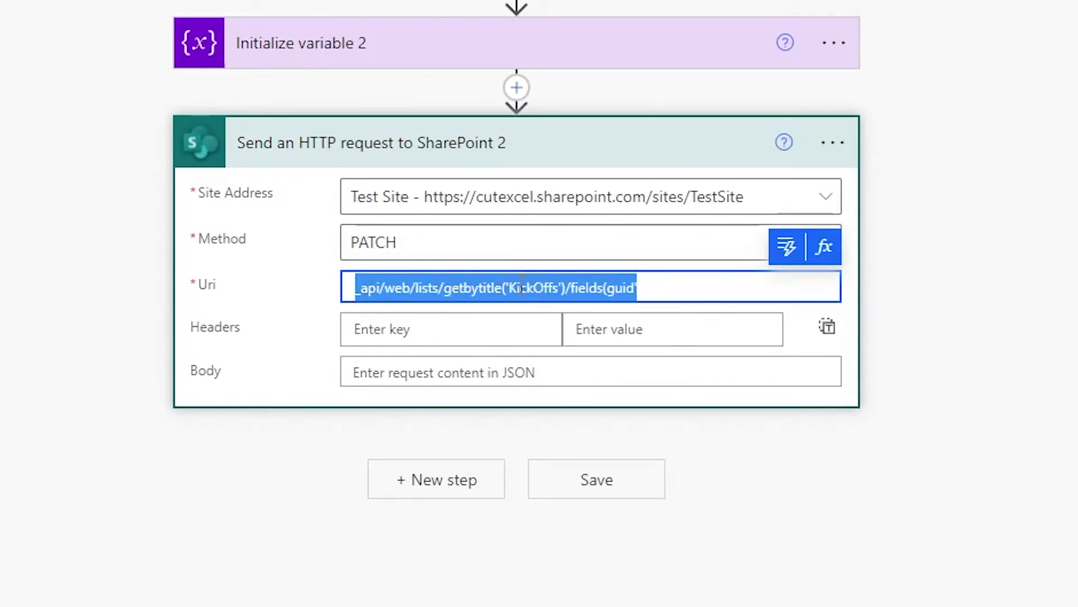
{"action": "left_click", "coordinate": [533, 287]}
{"action": "left_click", "coordinate": [584, 286]}
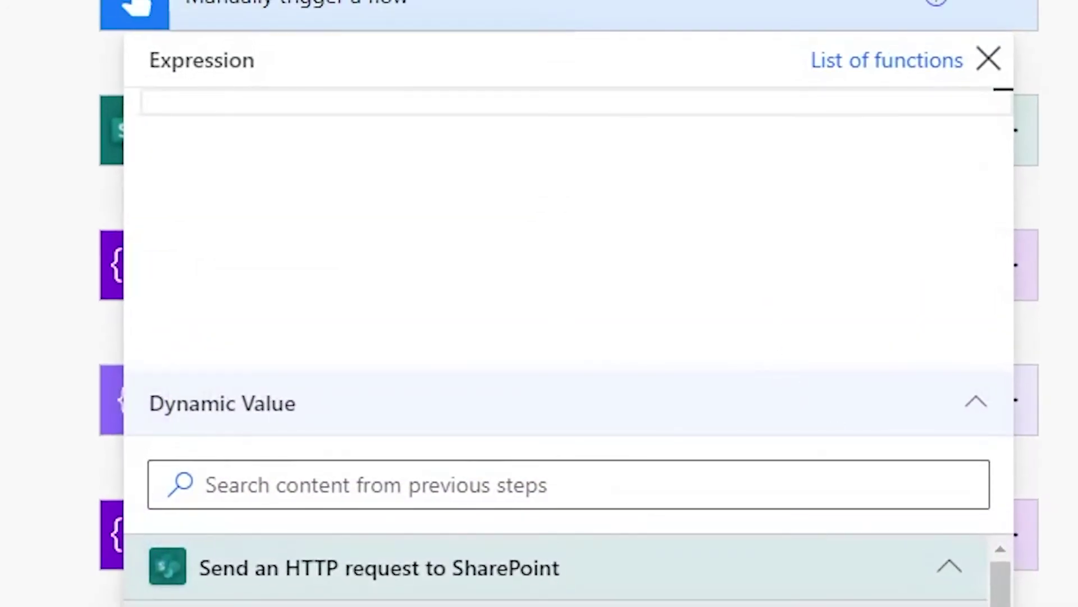
- Append the variables('arr')[1] expression to the Uri and close it with '
{"action": "type", "text": "varika"}
{"action": "key", "text": "BackSpace"}
{"action": "type", "text": "ables"}
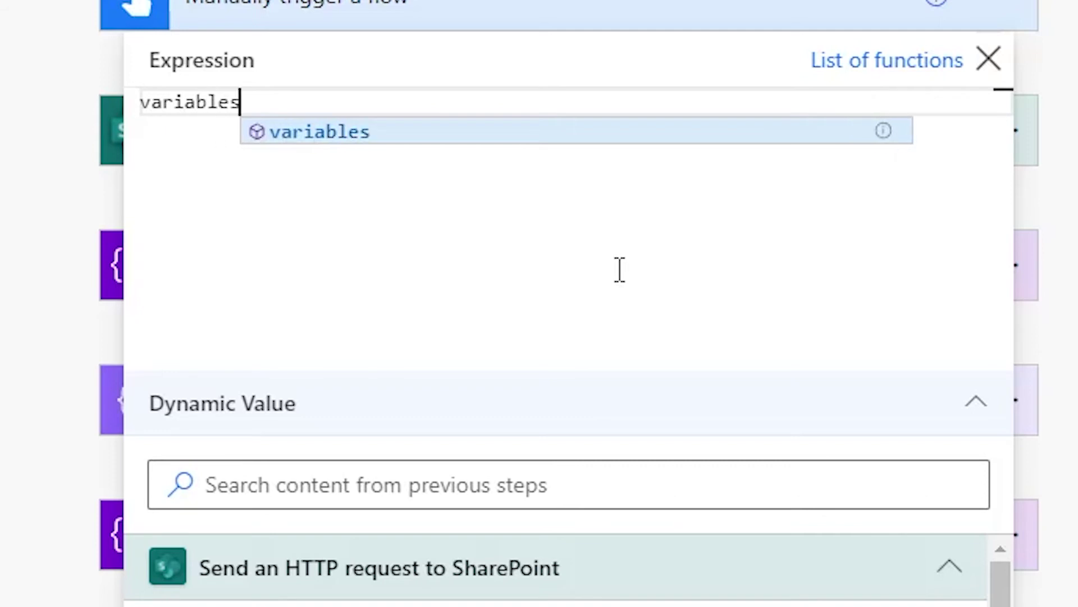
{"action": "type", "text": "('arr')[]"}
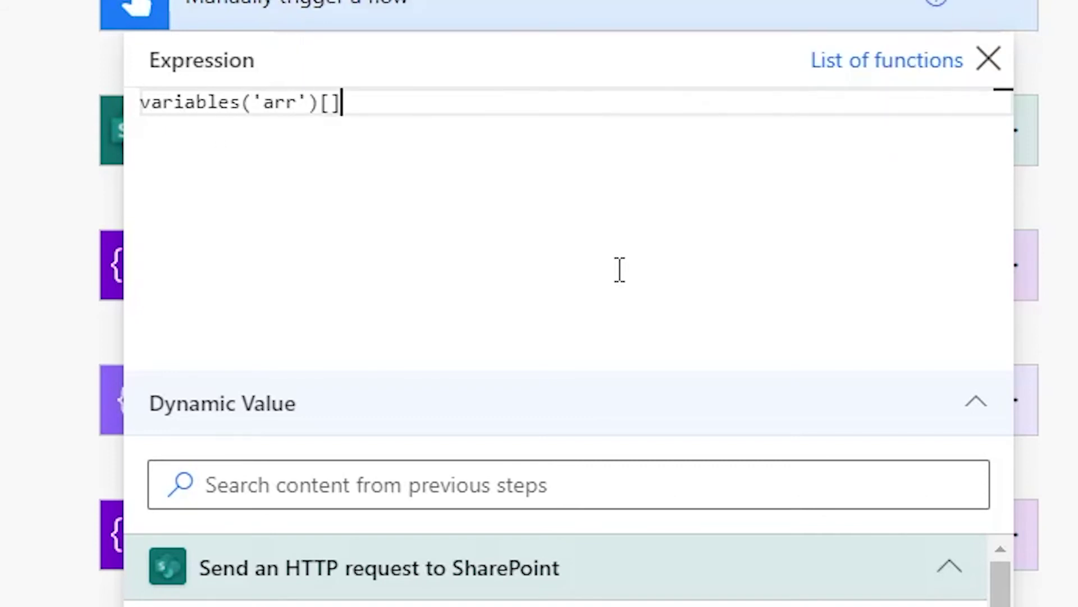
{"action": "type", "text": "1]"}
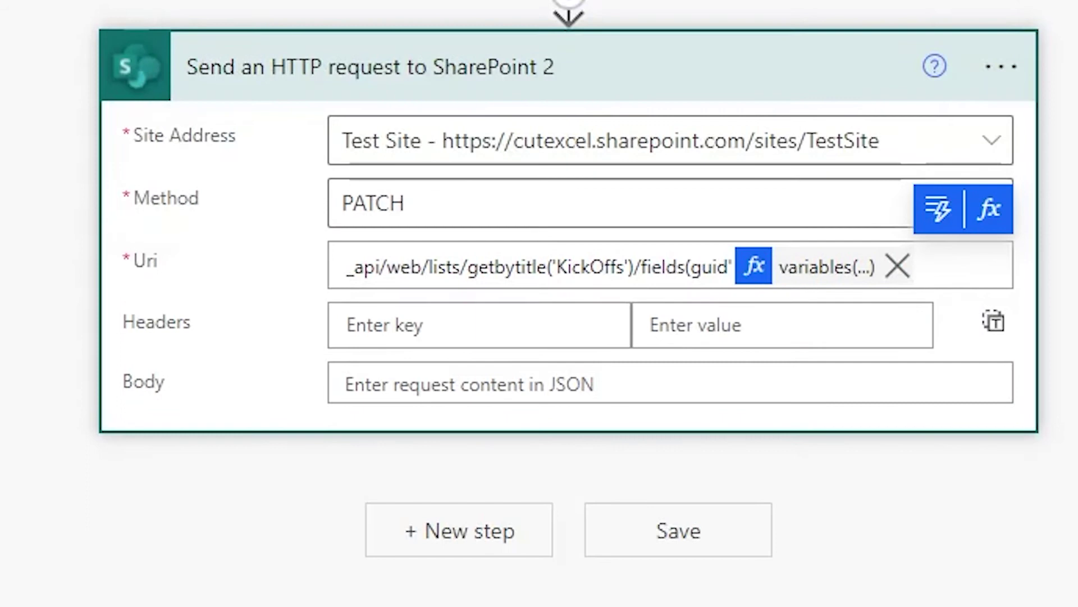
{"action": "left_click", "coordinate": [967, 264]}
{"action": "type", "text": "'"}
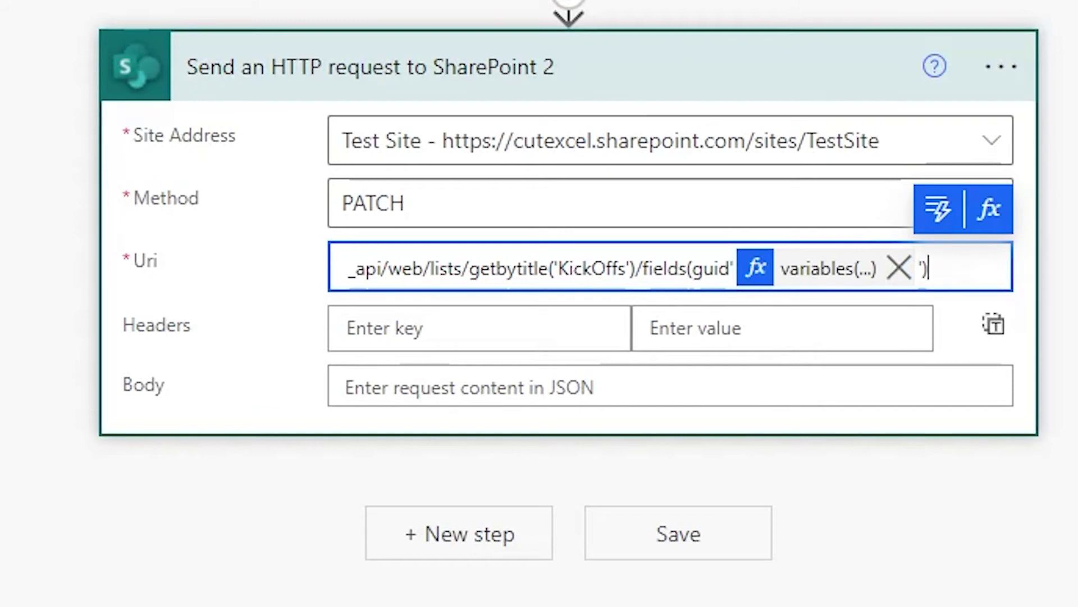
{"action": "left_click", "coordinate": [471, 329]}
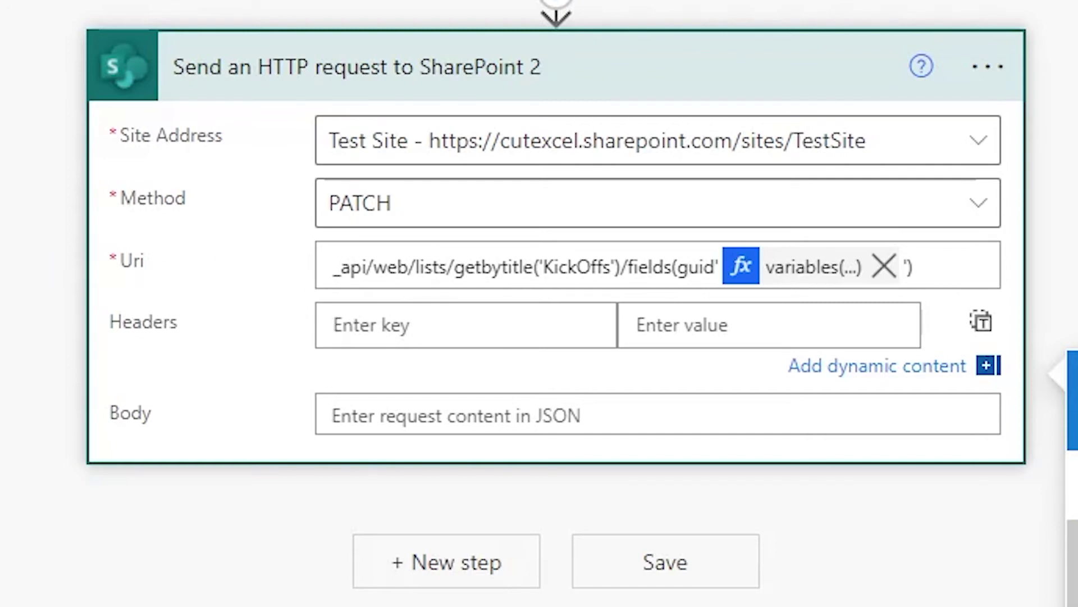
- Add a content-type header with value application/json;odata=verbose
{"action": "left_click", "coordinate": [505, 311]}
{"action": "type", "text": "content-type"}
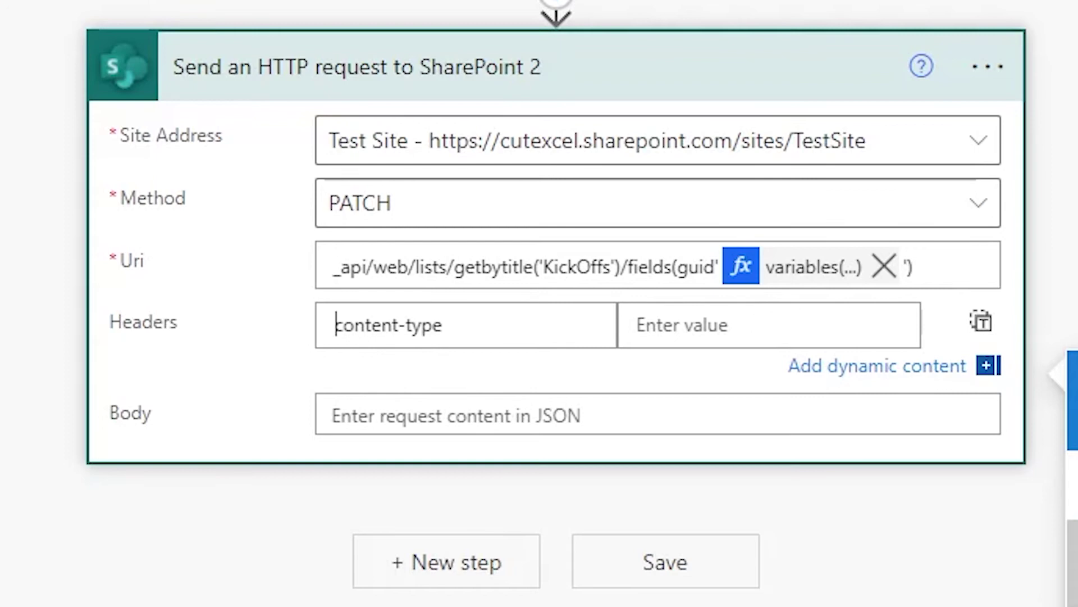
{"action": "left_click", "coordinate": [792, 324]}
{"action": "type", "text": "application/json;odata=verbose"}
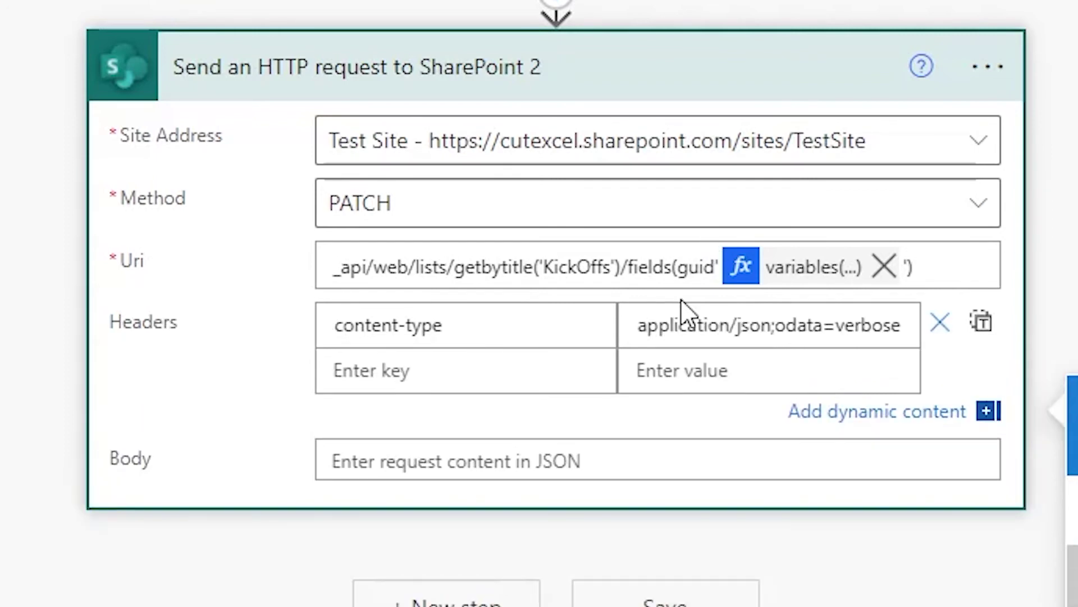
{"action": "left_click_drag", "start_coordinate": [670, 326], "coordinate": [835, 337]}
{"action": "left_click", "coordinate": [836, 337]}
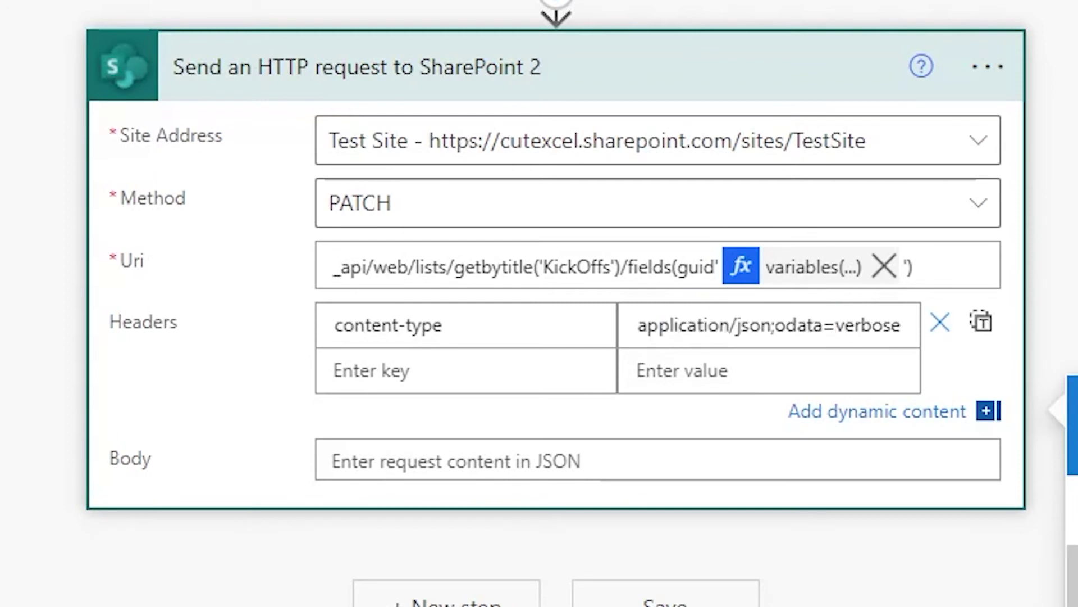
- Add an IF-MATCH header with value *
{"action": "left_click", "coordinate": [353, 357]}
{"action": "type", "text": "IF-MATCH"}
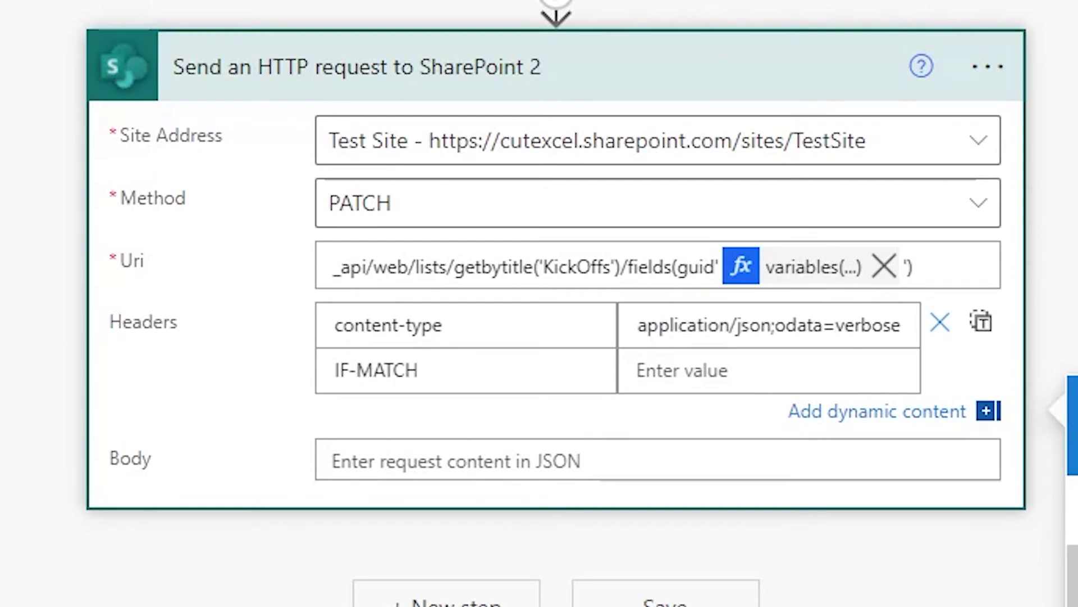
{"action": "left_click", "coordinate": [735, 375]}
{"action": "type", "text": "*"}
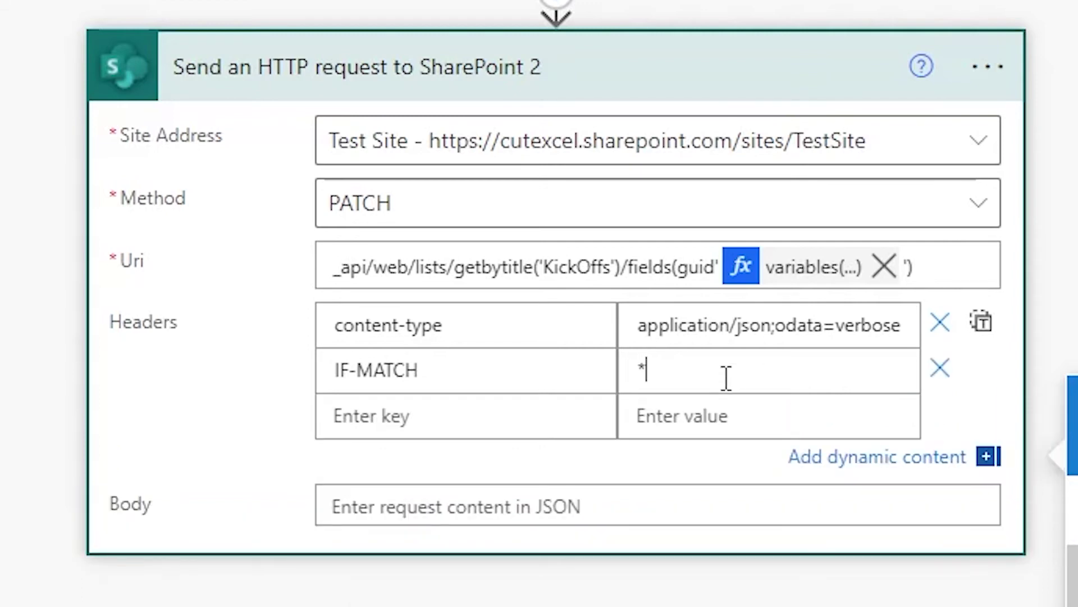
- Add an X-HTTP-Method header with value MERGE
{"action": "left_click", "coordinate": [376, 417]}
{"action": "type", "text": "X-HTTP-Method"}
{"action": "left_click", "coordinate": [336, 416]}
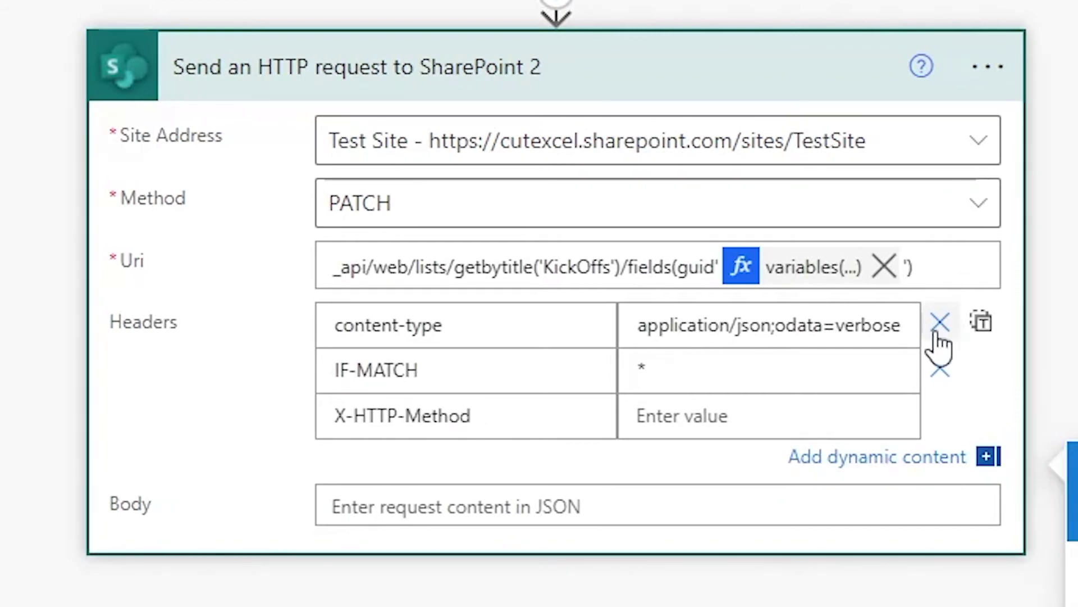
{"action": "left_click", "coordinate": [737, 418]}
{"action": "type", "text": "MERGE"}
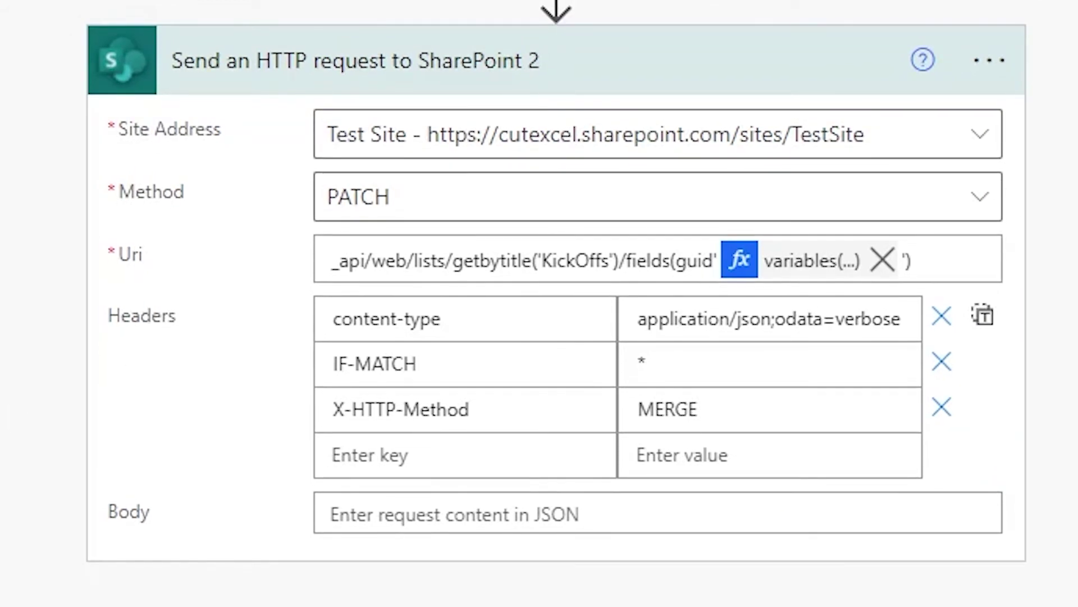
{"action": "left_click", "coordinate": [645, 507]}
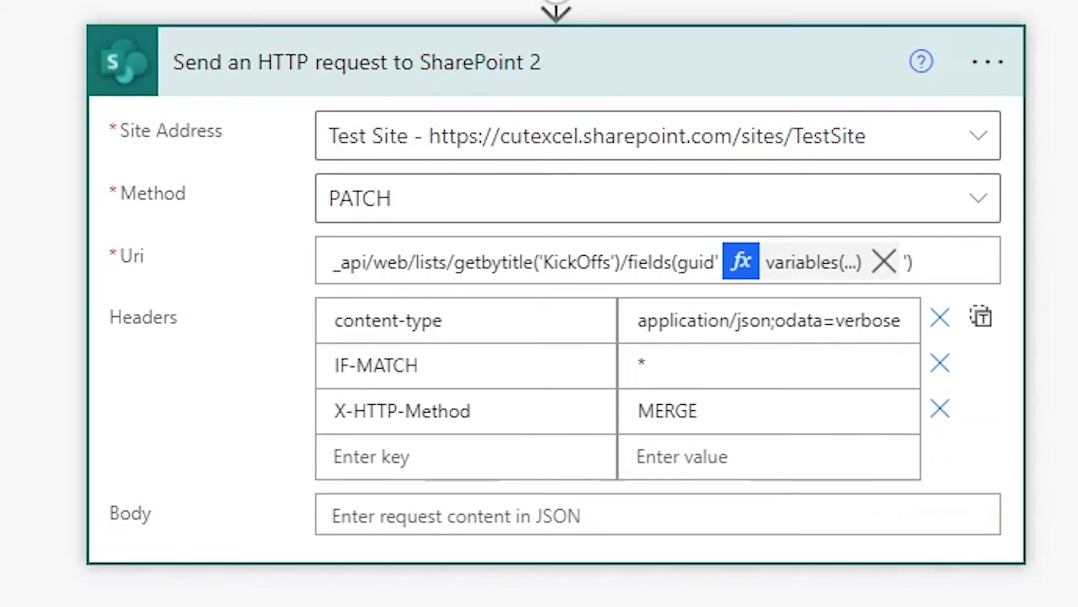
{"action": "left_click", "coordinate": [610, 511]}
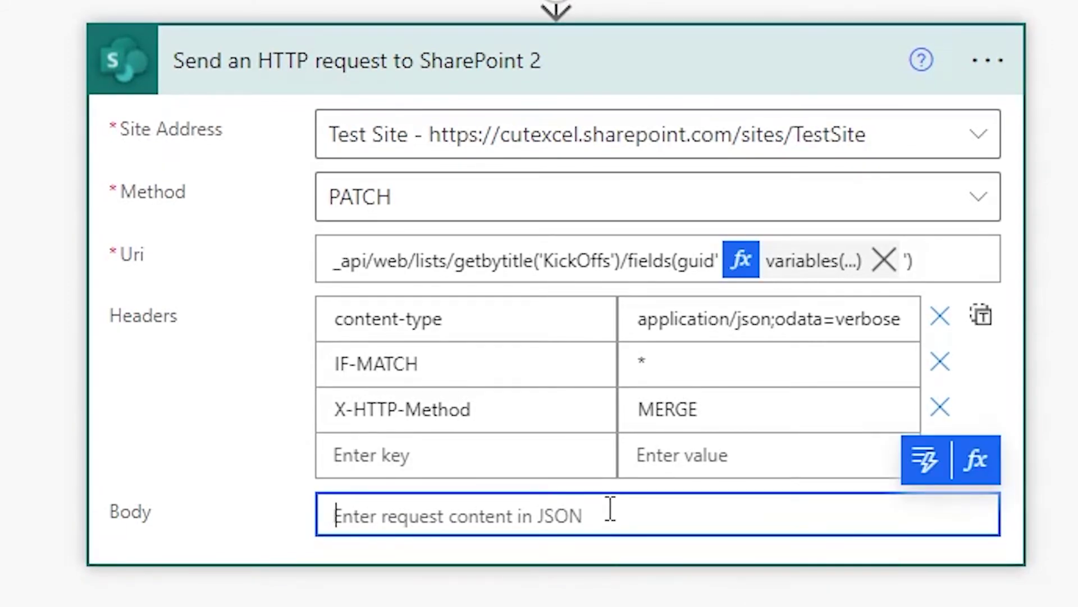
- Start the body JSON with braces and a "__metadata": { object
{"action": "type", "text": "{}"}
{"action": "key", "text": "Return"}
{"action": "key", "text": "Return"}
{"action": "key", "text": "Up"}
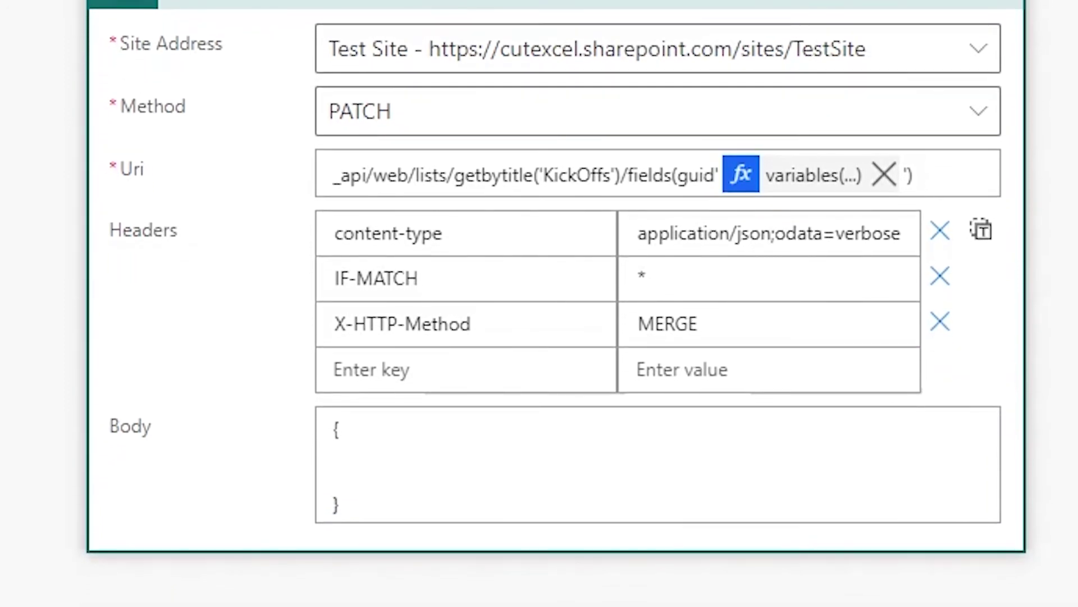
{"action": "left_click", "coordinate": [453, 463]}
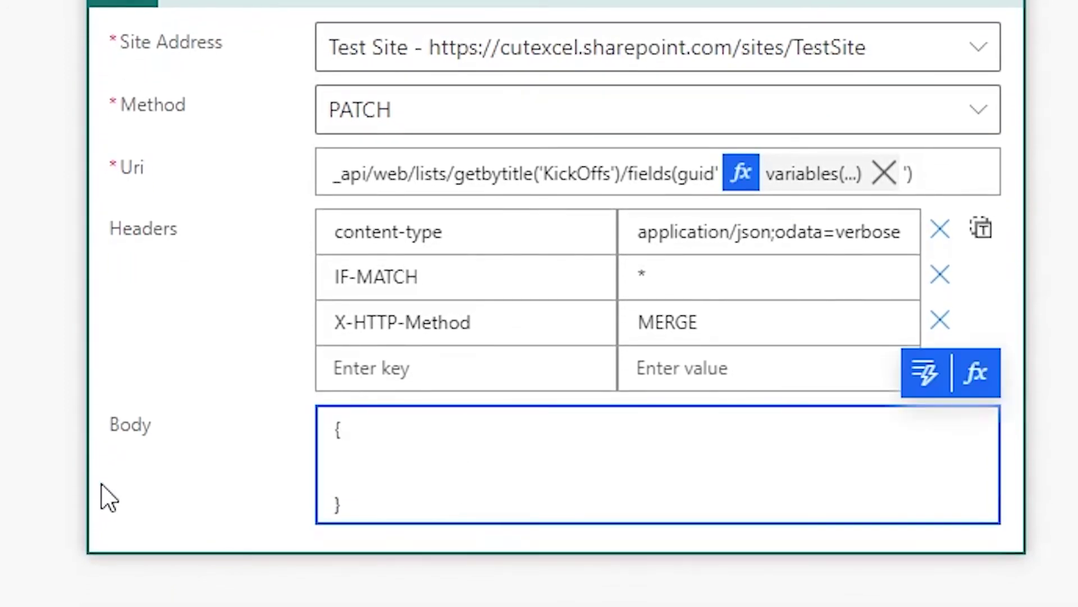
{"action": "left_click", "coordinate": [369, 467]}
{"action": "type", "text": "\"__metadata\": {"}
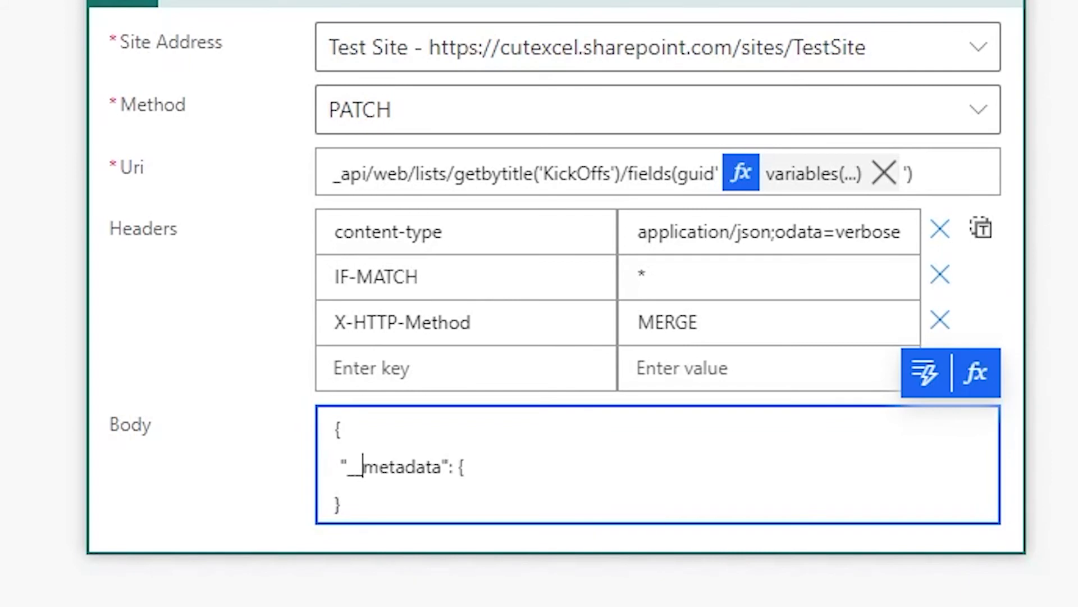
{"action": "left_click_drag", "start_coordinate": [347, 466], "coordinate": [354, 467]}
{"action": "left_click", "coordinate": [354, 467]}
{"action": "left_click_drag", "start_coordinate": [362, 467], "coordinate": [379, 467]}
{"action": "left_click", "coordinate": [395, 467]}
{"action": "key", "text": "Return"}
{"action": "key", "text": "Return"}
{"action": "type", "text": "}"}
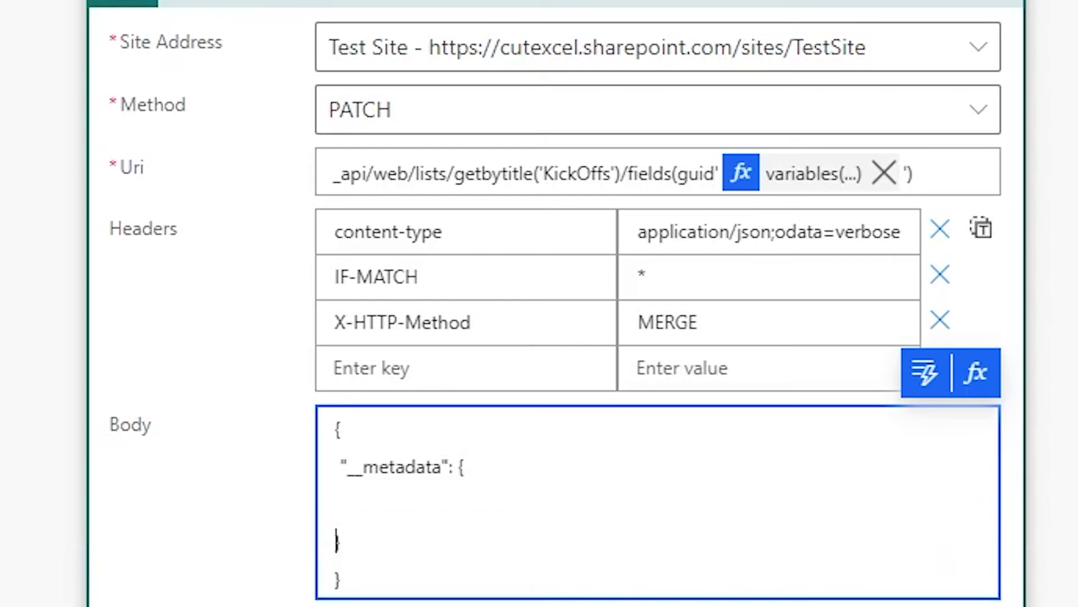
{"action": "key", "text": "Up"}
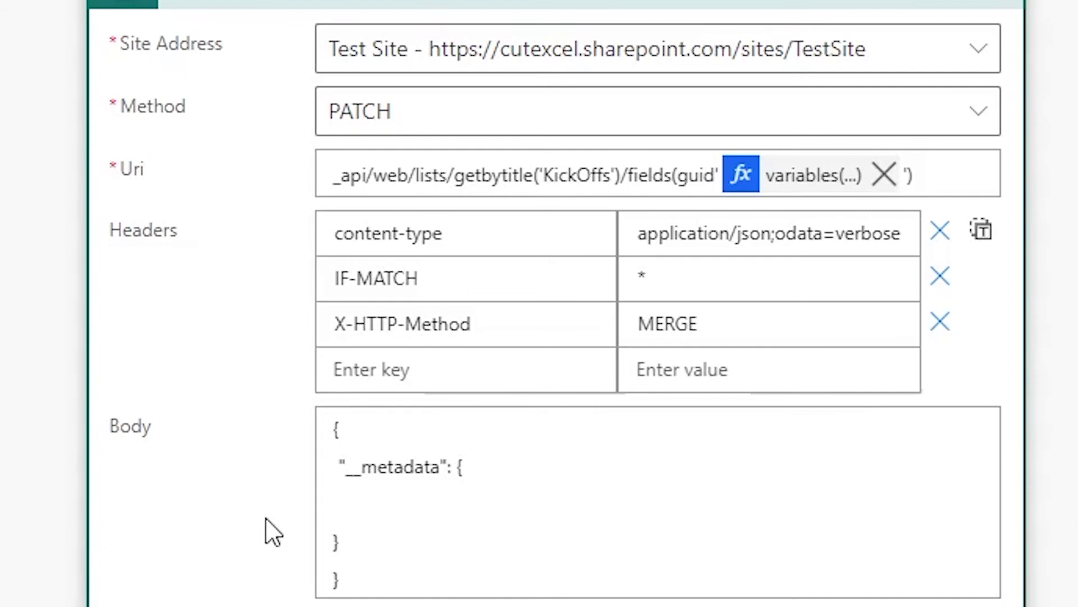
- Set the __metadata type to the expression variables('arr')[0]
{"action": "left_click", "coordinate": [382, 497]}
{"action": "type", "text": "type\":\"\""}
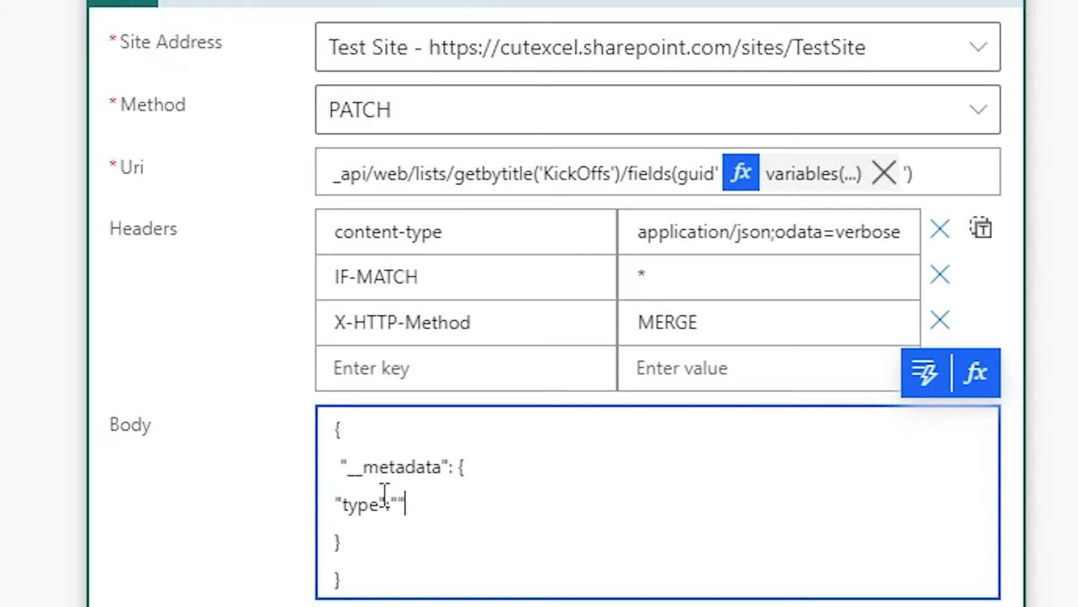
{"action": "scroll", "coordinate": [1030, 457], "scroll_direction": "up", "scroll_amount": 2}
{"action": "scroll", "coordinate": [1003, 573], "scroll_direction": "up", "scroll_amount": 2}
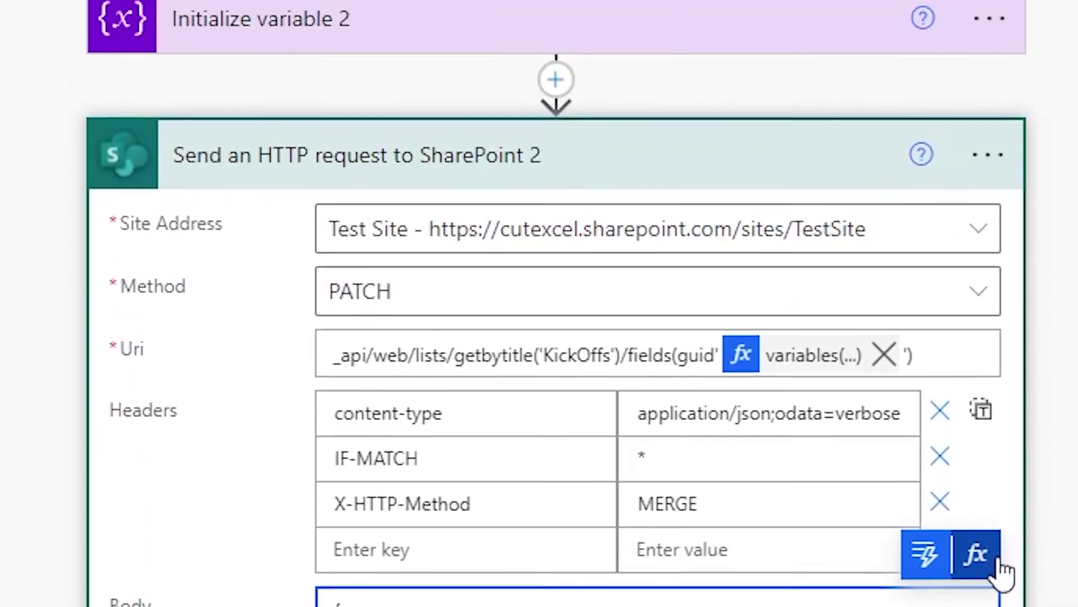
{"action": "left_click", "coordinate": [998, 561]}
{"action": "type", "text": "variables('arr')[0"}
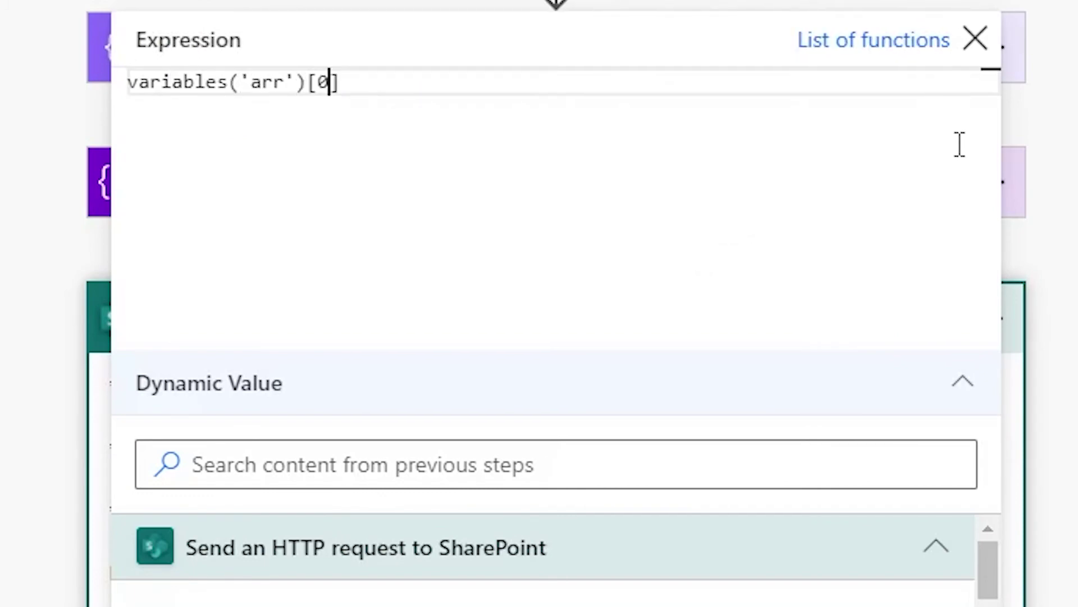
{"action": "left_click", "coordinate": [975, 9]}
{"action": "left_click", "coordinate": [773, 154]}
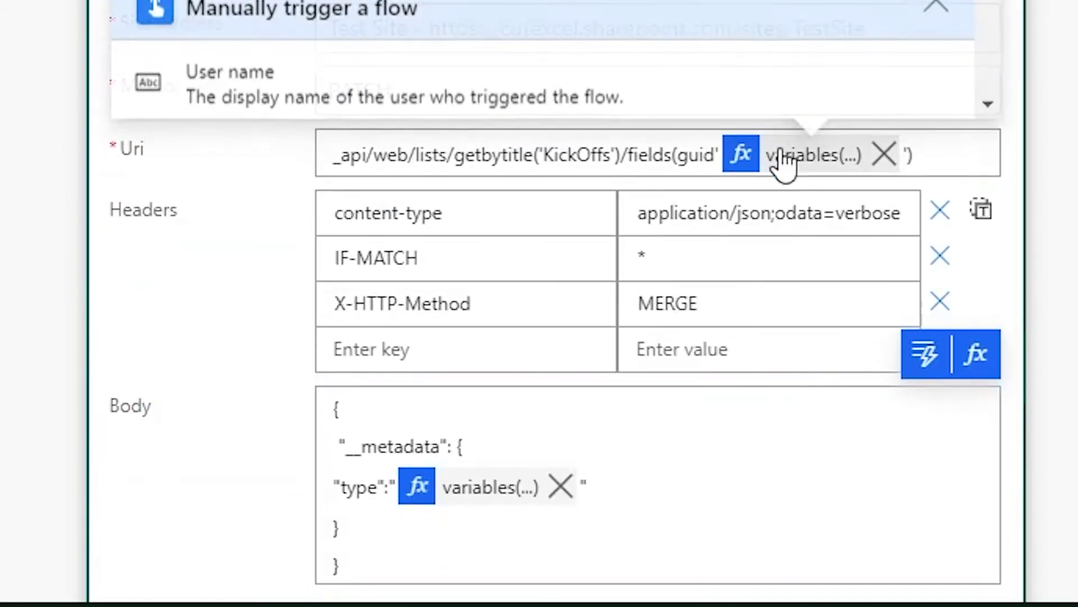
{"action": "left_click", "coordinate": [782, 160]}
{"action": "scroll", "coordinate": [818, 194], "scroll_direction": "down", "scroll_amount": 3}
{"action": "left_click", "coordinate": [484, 359]}
{"action": "left_click", "coordinate": [465, 328]}
{"action": "left_click", "coordinate": [486, 362]}
{"action": "type", "text": ","}
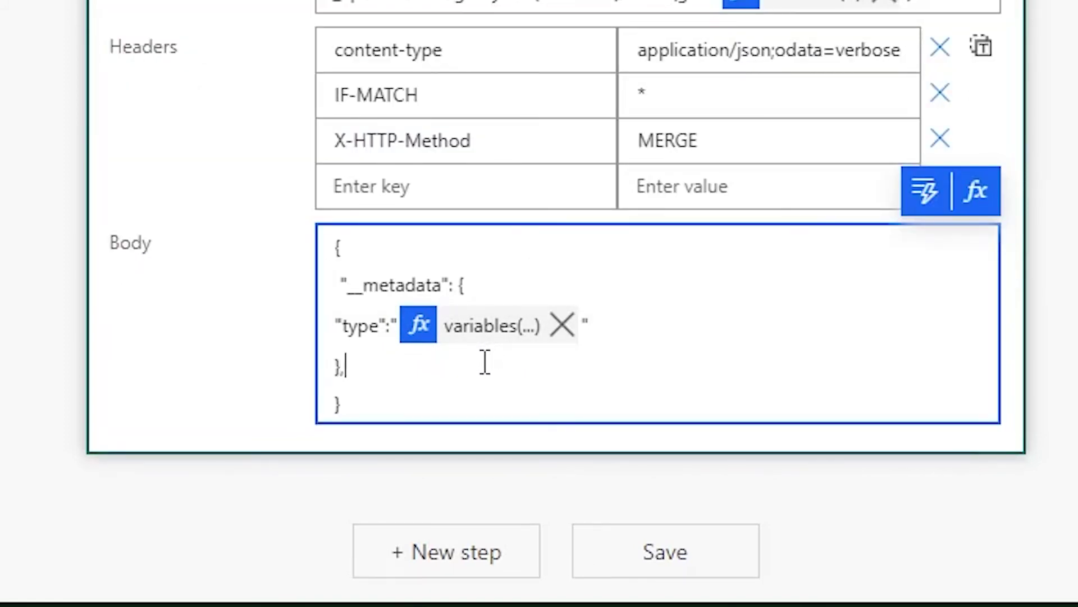
- Add "Required":true after the metadata object and review the body JSON
{"action": "key", "text": "Return"}
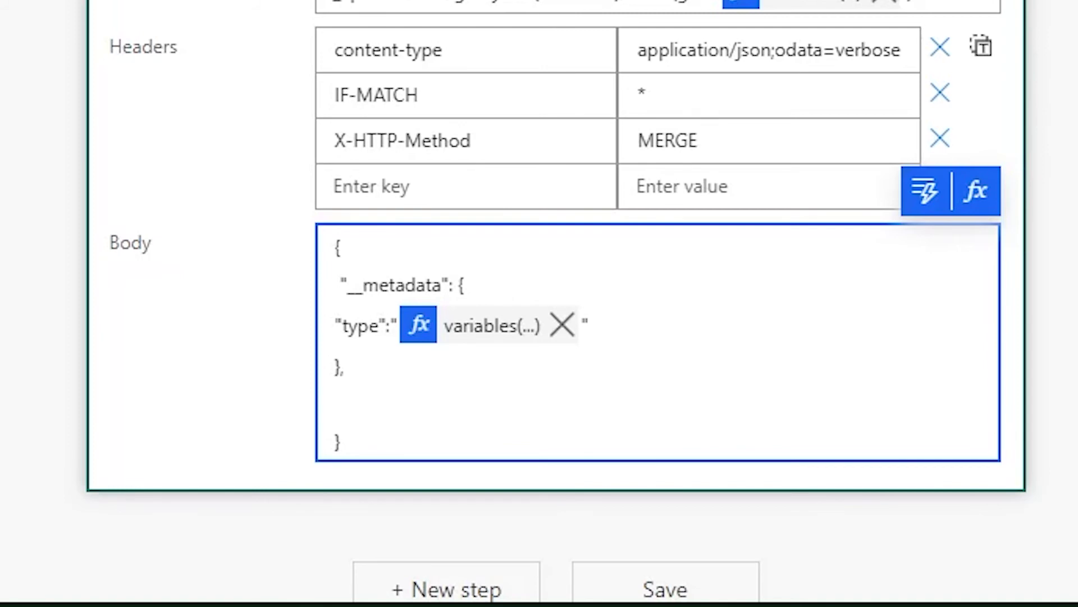
{"action": "type", "text": "\"Required\":"}
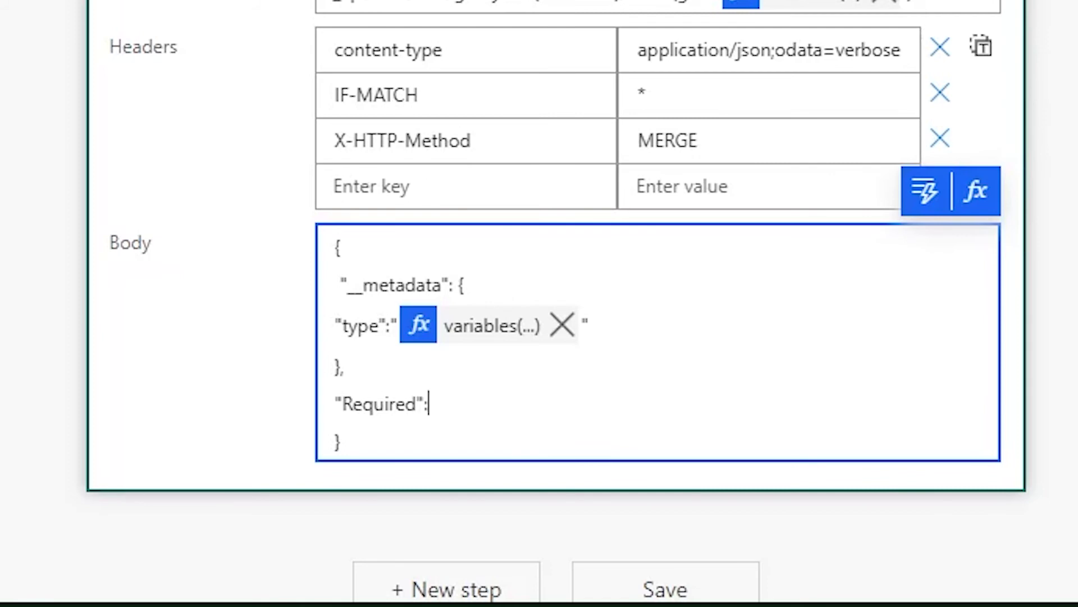
{"action": "type", "text": "true"}
{"action": "left_click_drag", "start_coordinate": [371, 453], "coordinate": [296, 275]}
{"action": "left_click", "coordinate": [296, 274]}
{"action": "left_click_drag", "start_coordinate": [414, 513], "coordinate": [380, 472]}
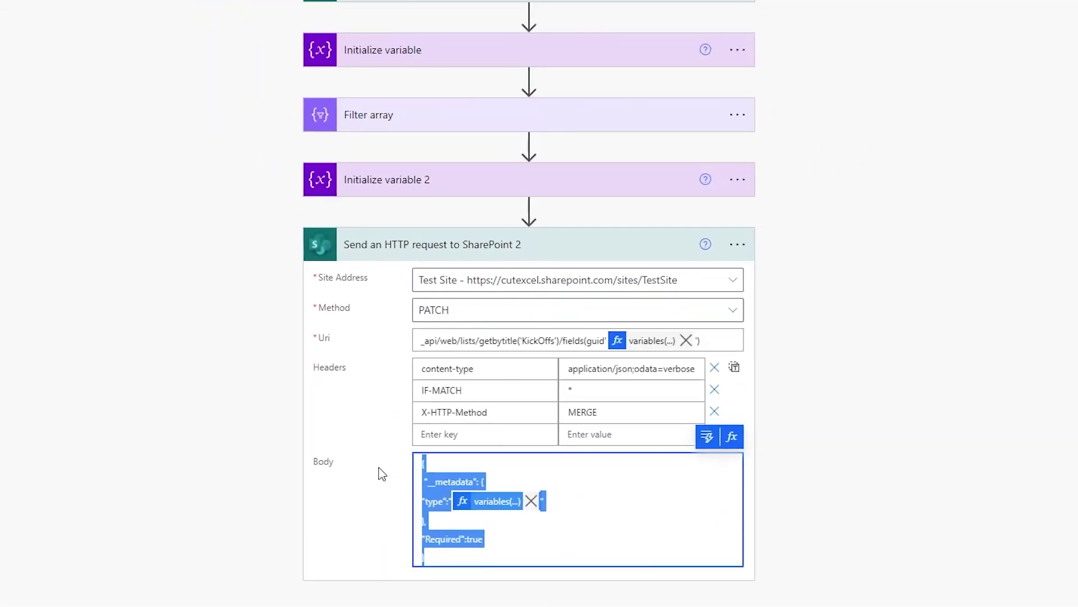
{"action": "left_click", "coordinate": [286, 503]}
{"action": "scroll", "coordinate": [744, 427], "scroll_direction": "up", "scroll_amount": 1}
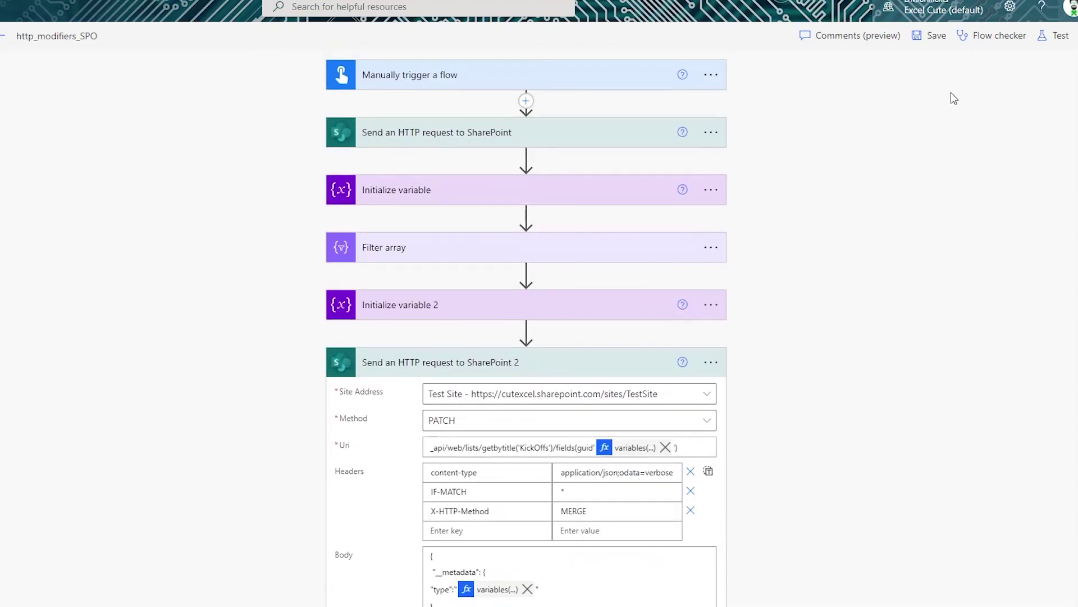
- Save the flow, choose a manual test and run the flow to completion
{"action": "left_click", "coordinate": [1056, 35]}
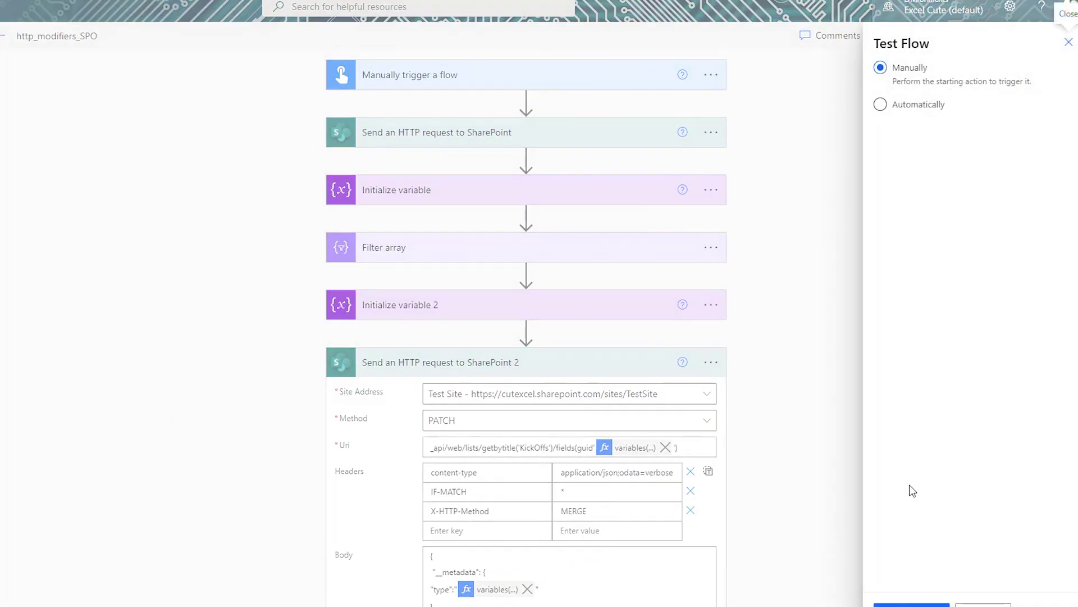
{"action": "left_click", "coordinate": [911, 604]}
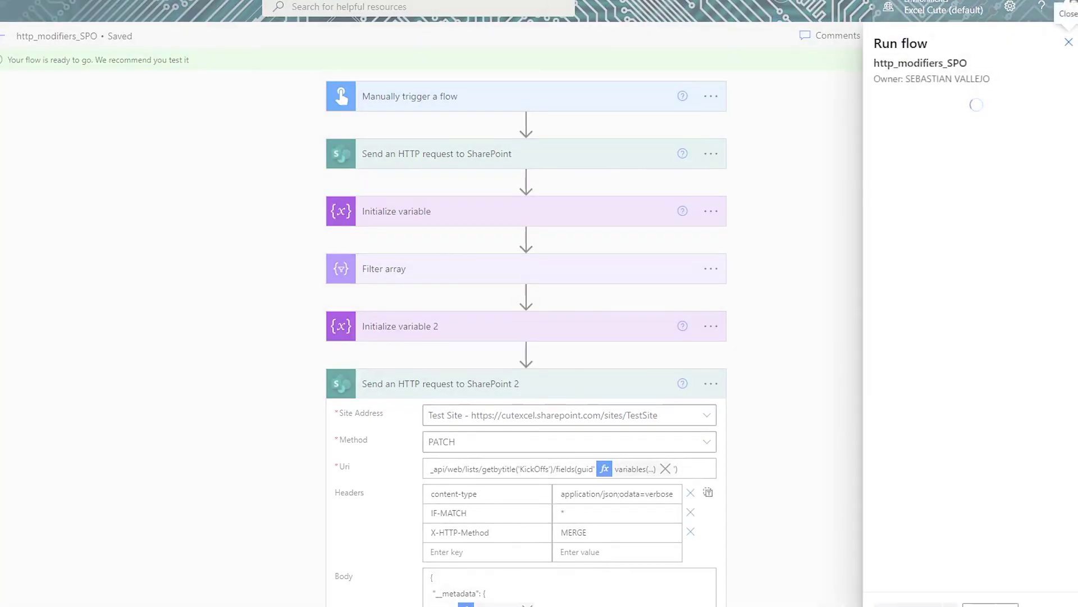
{"action": "left_click", "coordinate": [905, 604]}
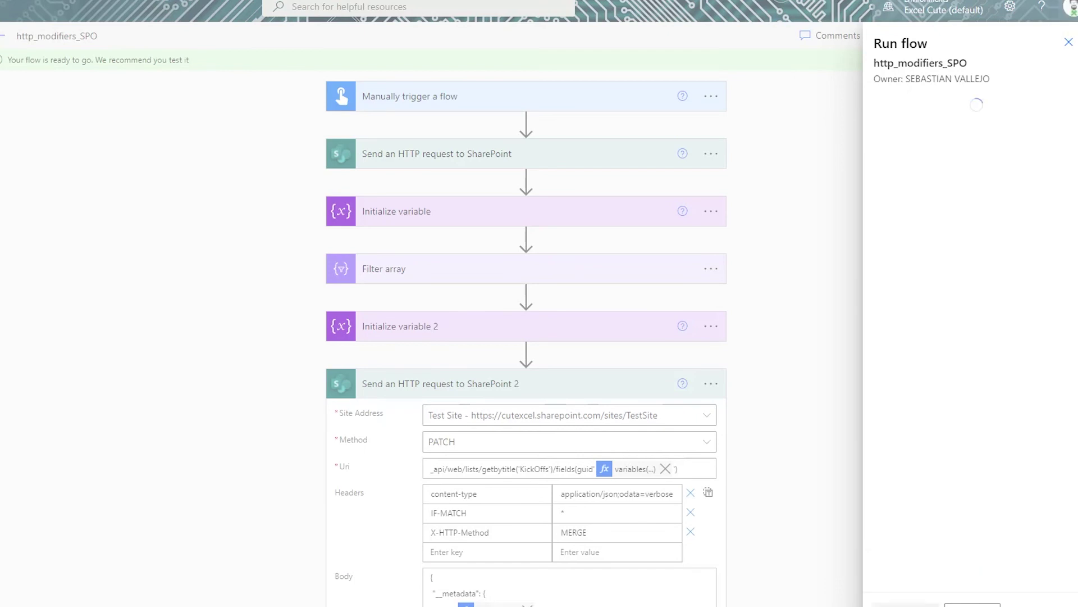
{"action": "left_click", "coordinate": [898, 604]}
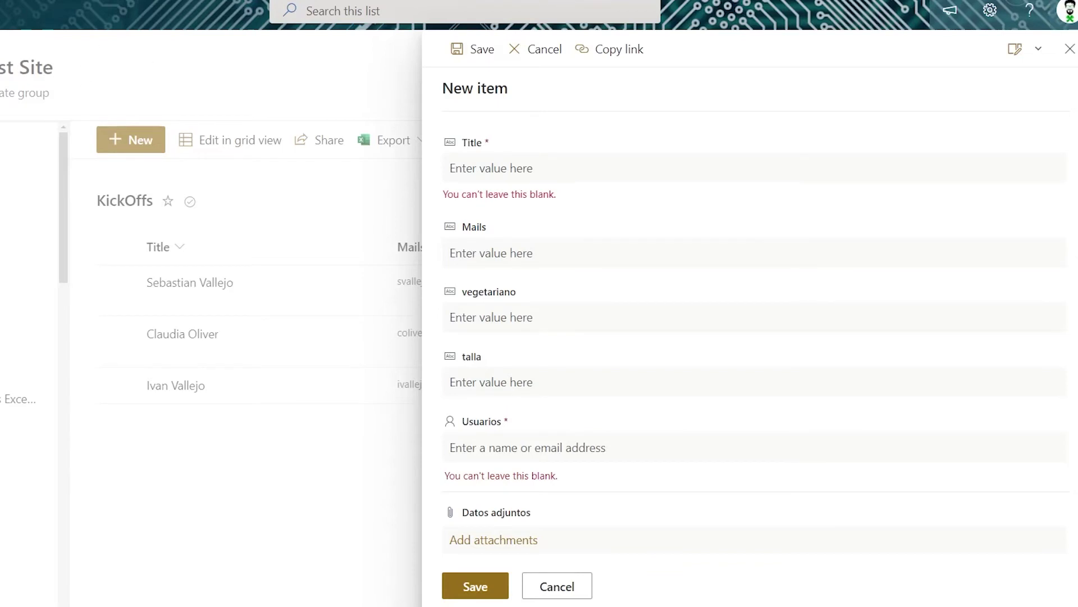
- Reload KickOffs, open a new item form and verify Datos adjuntos is now required
{"action": "key", "text": "F5"}
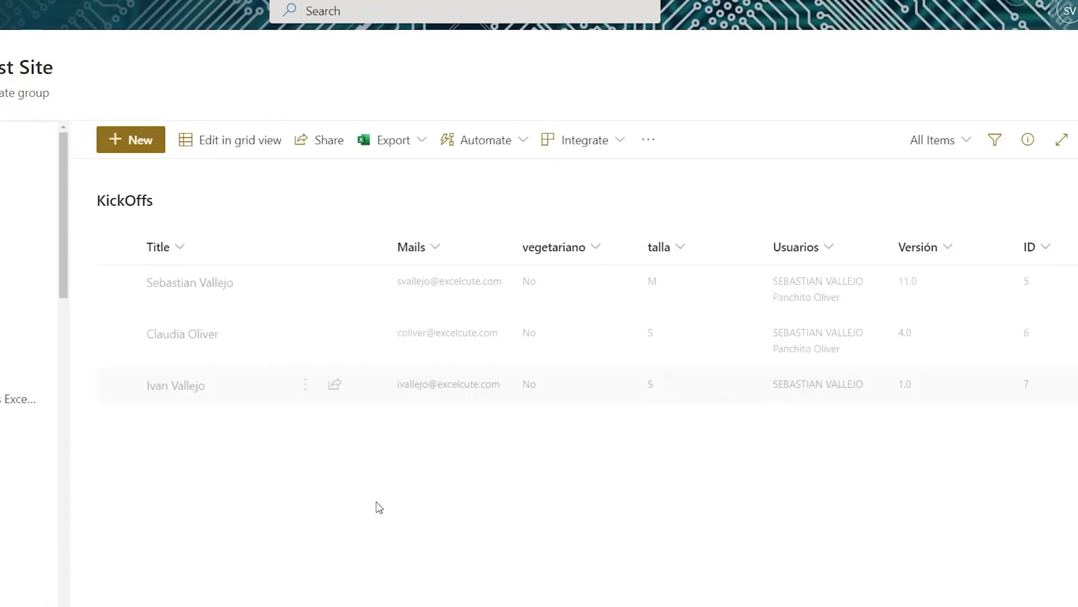
{"action": "left_click", "coordinate": [132, 143]}
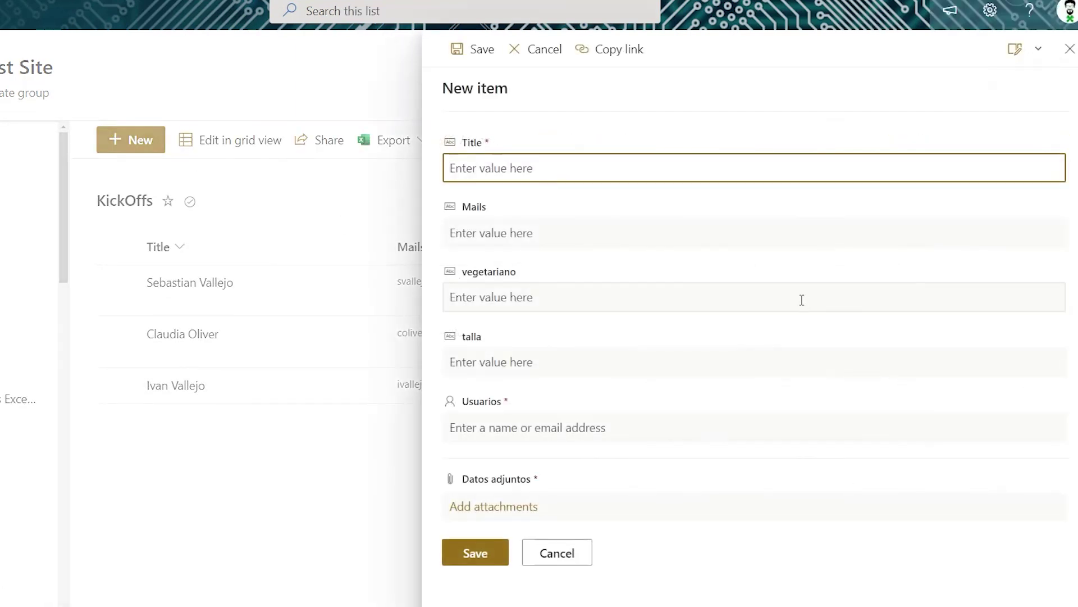
{"action": "left_click", "coordinate": [554, 486]}
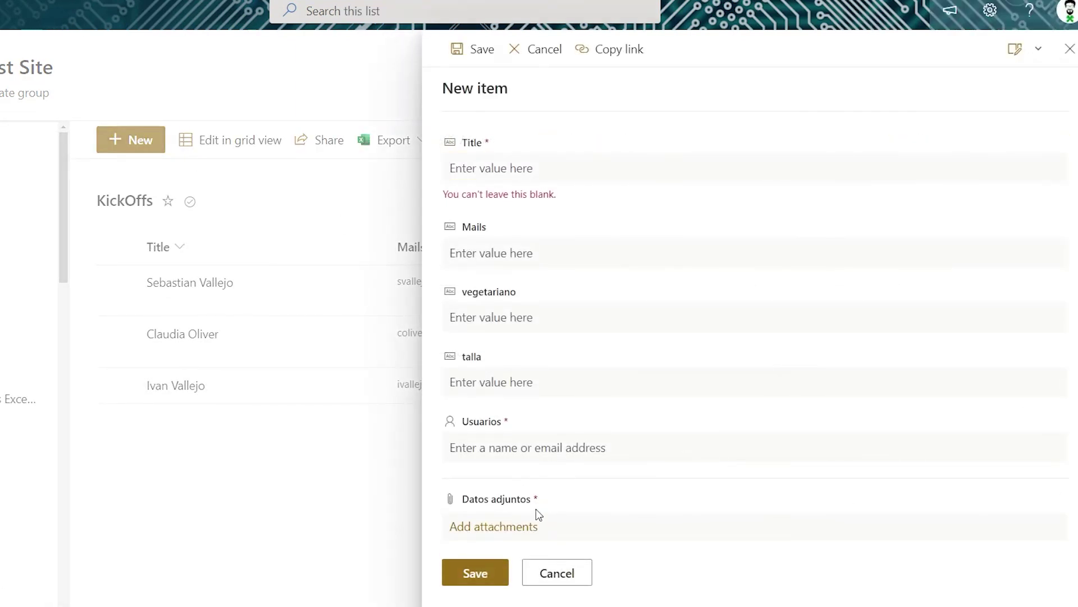
{"action": "left_click", "coordinate": [550, 458]}
{"action": "left_click", "coordinate": [547, 535]}
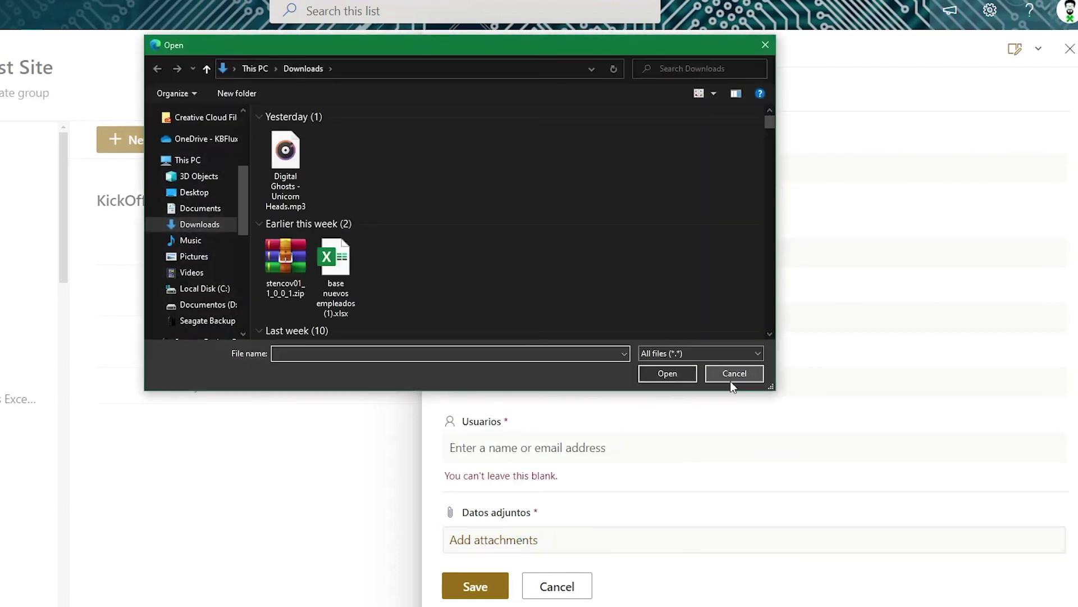
{"action": "left_click", "coordinate": [732, 374]}
{"action": "left_click", "coordinate": [681, 443]}
{"action": "left_click", "coordinate": [506, 515]}
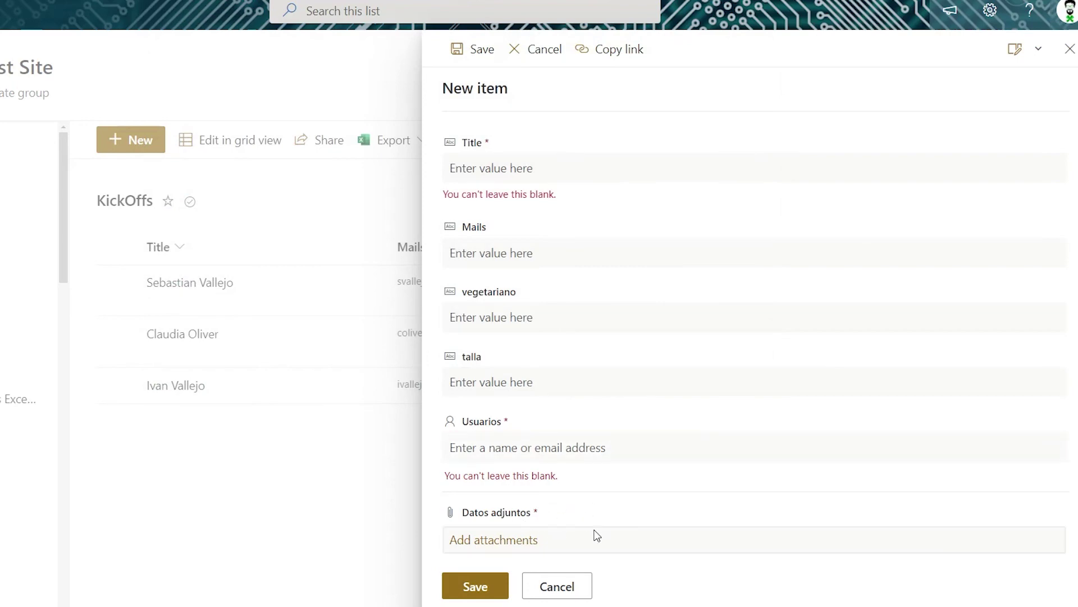